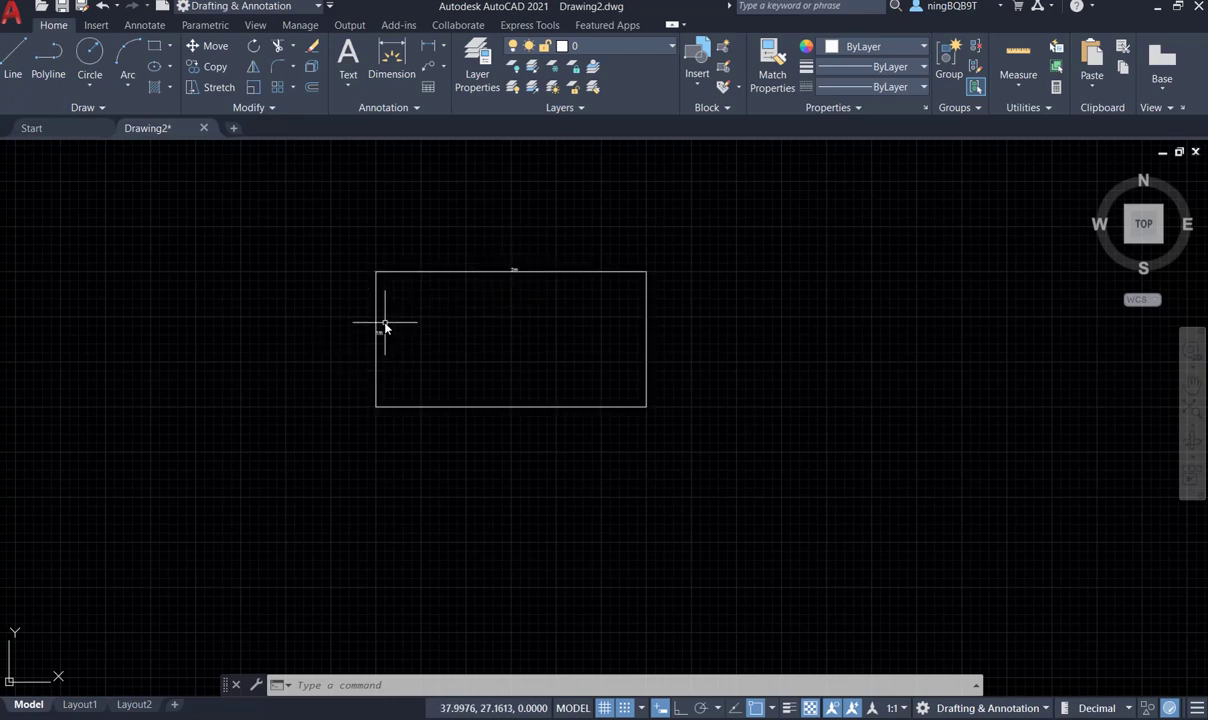
Step: Open the Rect block's Enhanced Attribute Editor, showing WIDTH 1m and LENGTH 2m
{"action": "scroll", "coordinate": [385, 327], "scroll_direction": "up", "scroll_amount": 2}
{"action": "scroll", "coordinate": [385, 327], "scroll_direction": "up", "scroll_amount": 2}
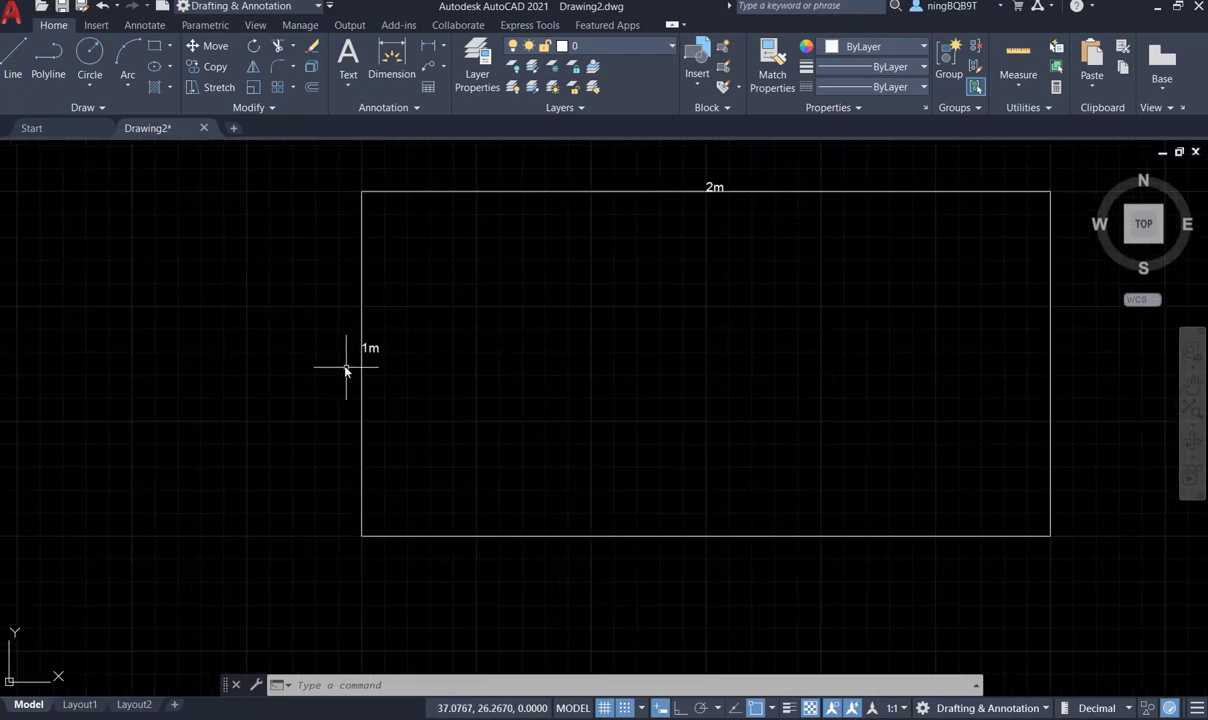
{"action": "scroll", "coordinate": [362, 346], "scroll_direction": "down", "scroll_amount": 2}
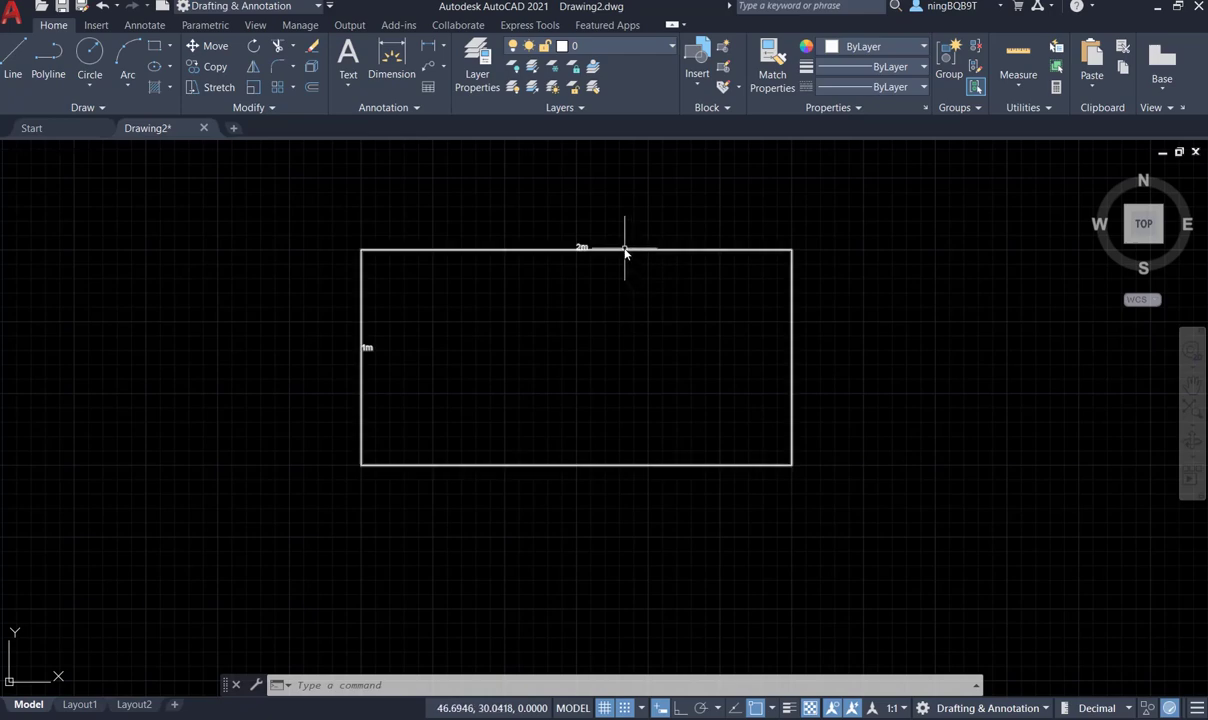
{"action": "mouse_move", "coordinate": [620, 255]}
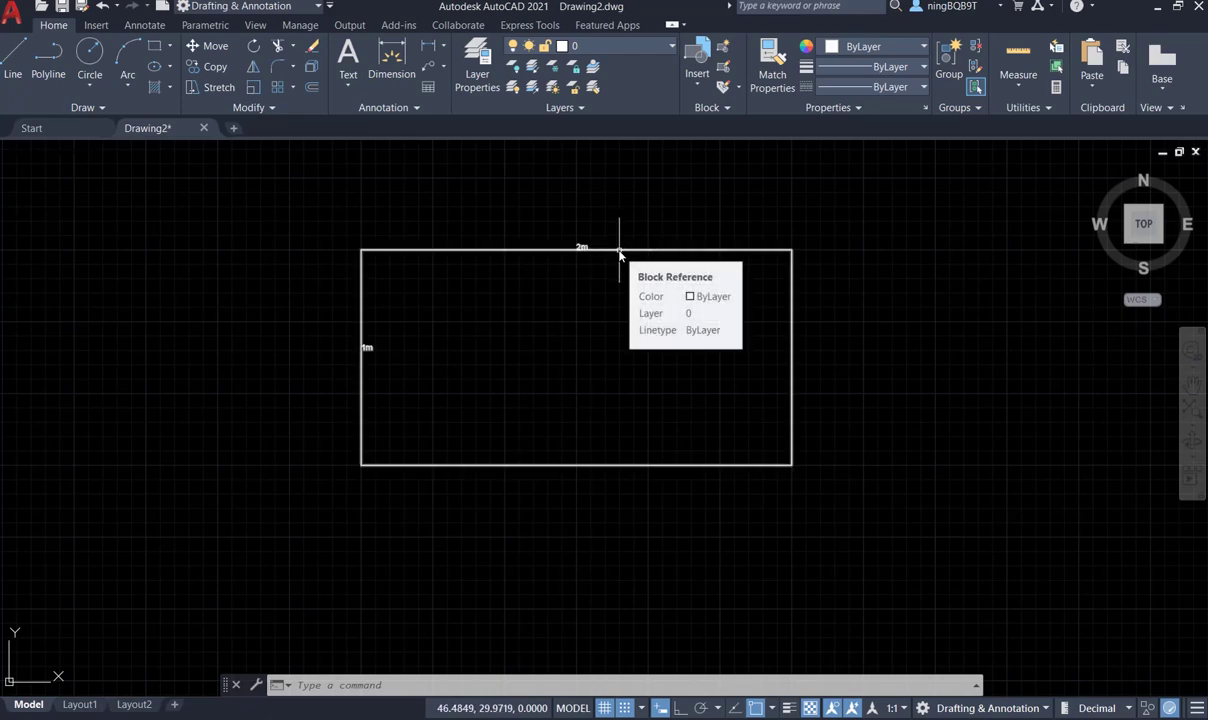
{"action": "left_click", "coordinate": [620, 252]}
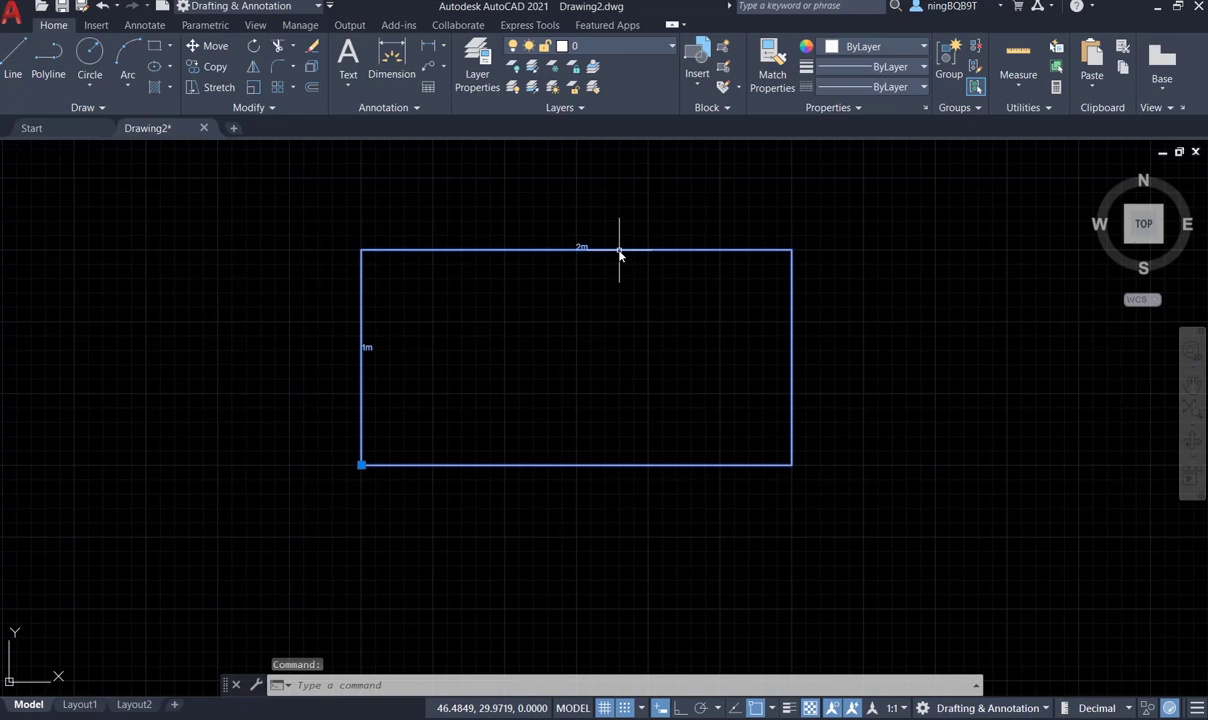
{"action": "double_click", "coordinate": [620, 252]}
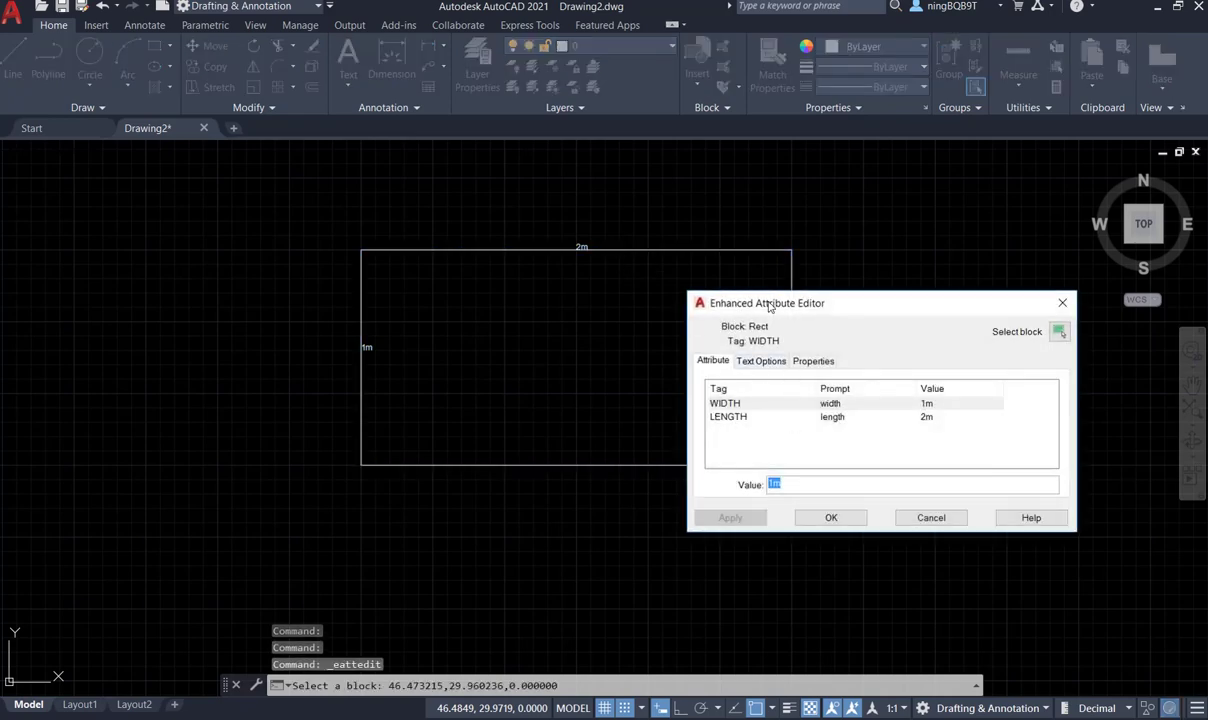
{"action": "left_click_drag", "start_coordinate": [796, 305], "coordinate": [680, 298]}
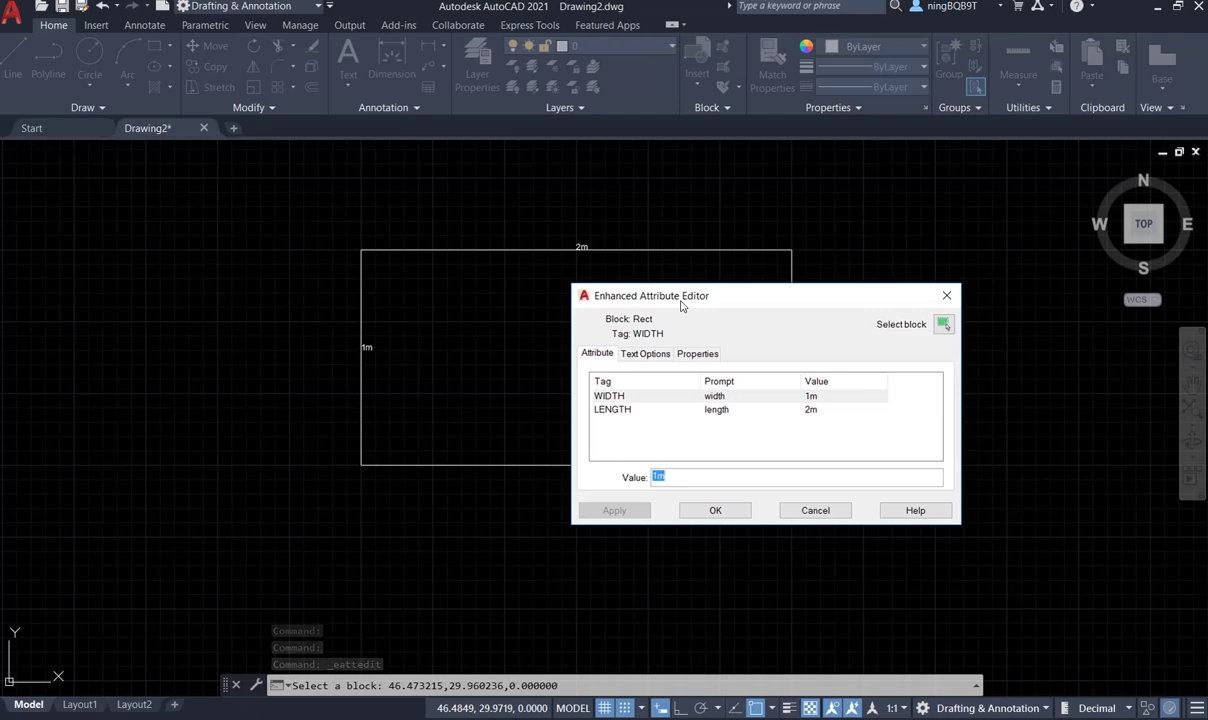
{"action": "left_click", "coordinate": [658, 398]}
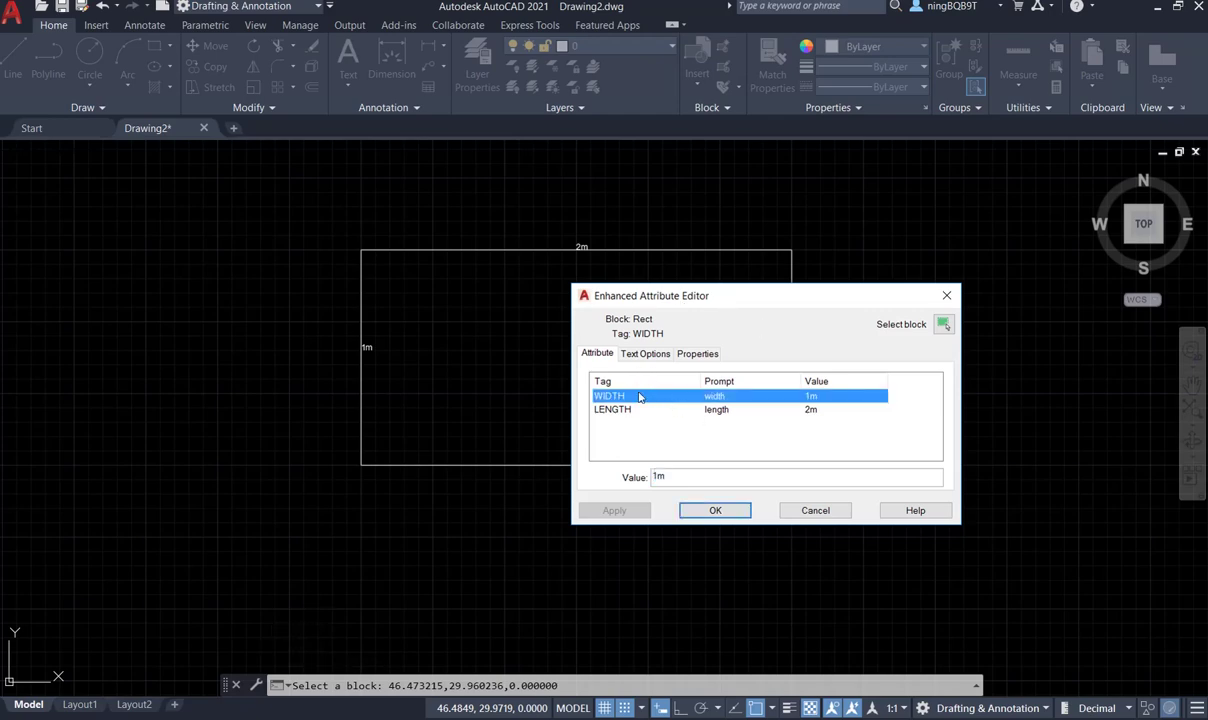
{"action": "key", "text": "Down"}
{"action": "key", "text": "Up"}
{"action": "key", "text": "Down"}
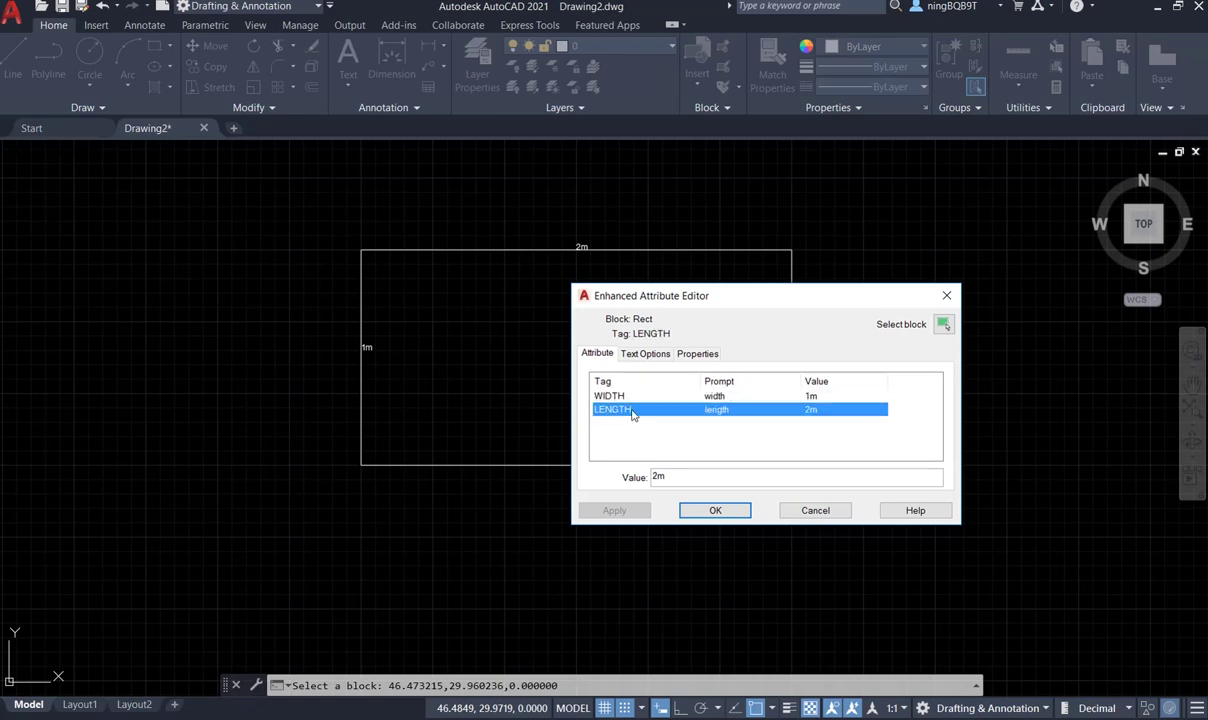
{"action": "key", "text": "Up"}
{"action": "left_click", "coordinate": [630, 409]}
{"action": "left_click", "coordinate": [636, 398]}
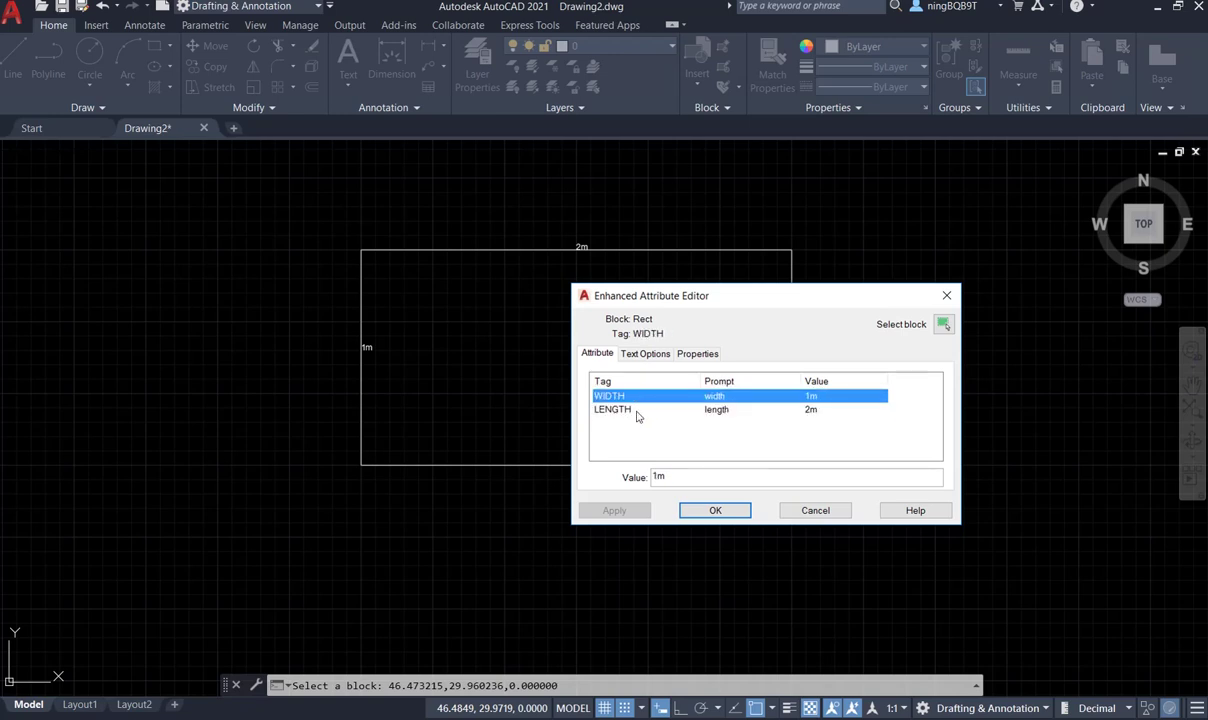
{"action": "key", "text": "Down"}
{"action": "key", "text": "Up"}
{"action": "key", "text": "Down"}
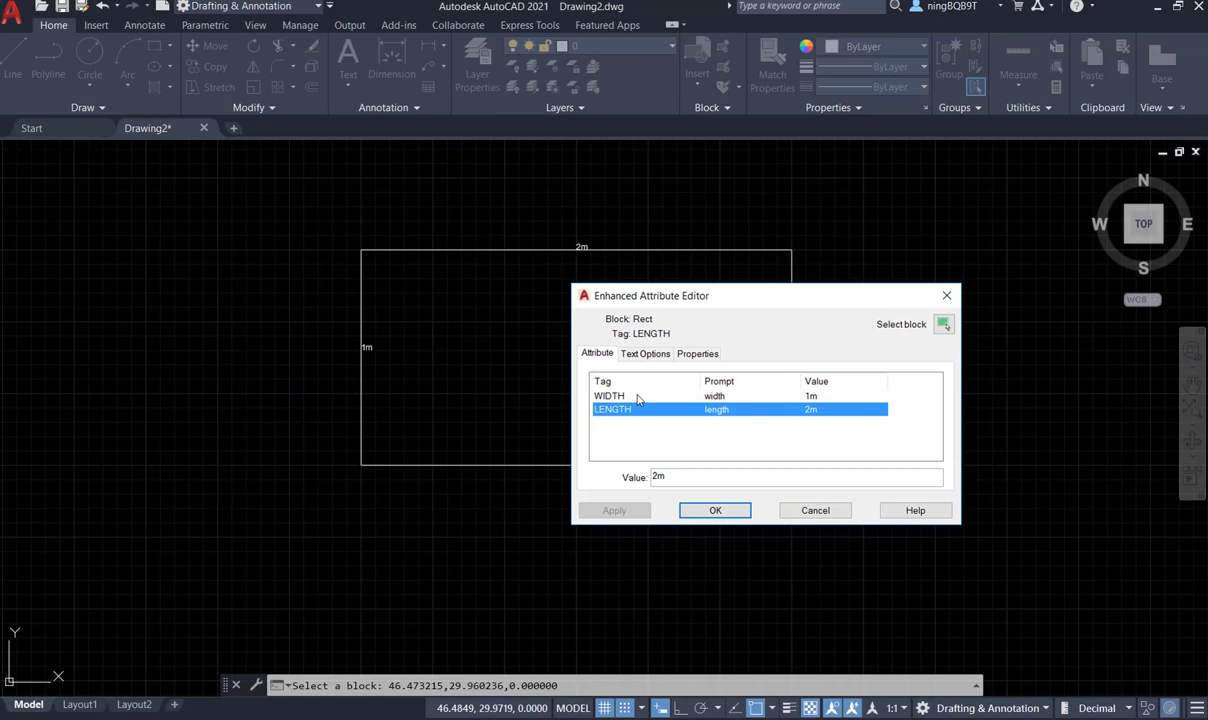
{"action": "key", "text": "Up"}
{"action": "left_click", "coordinate": [643, 356]}
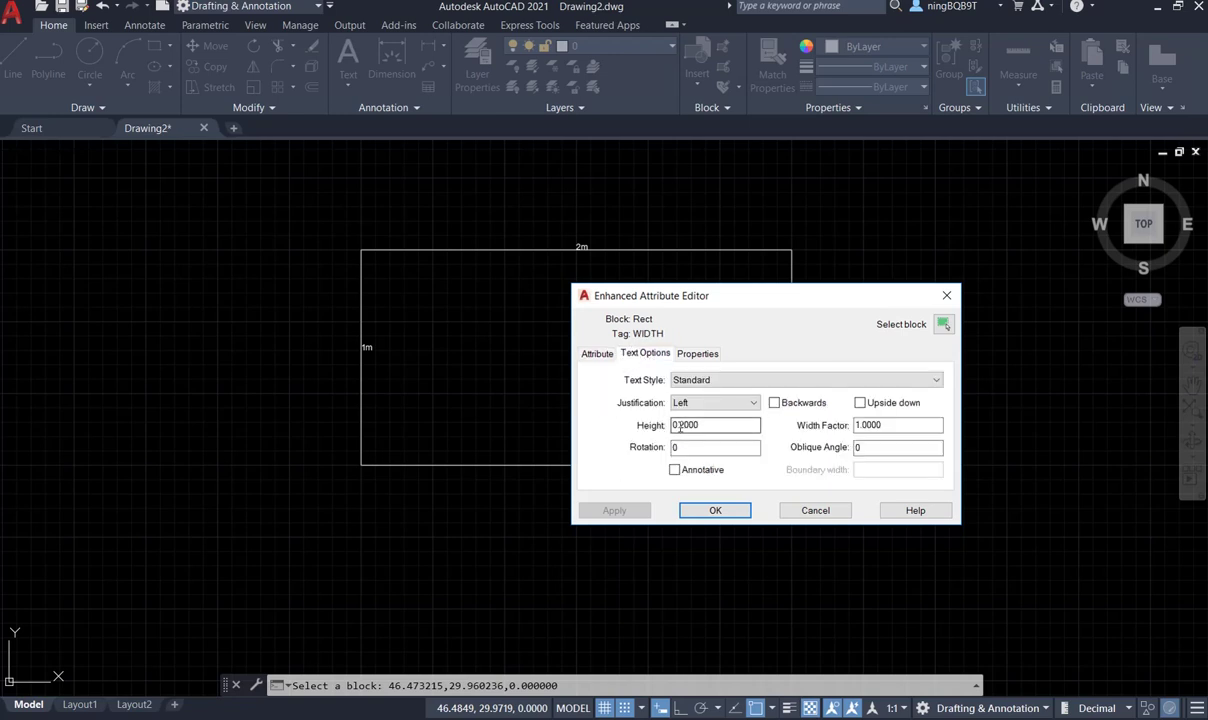
{"action": "left_click_drag", "start_coordinate": [720, 425], "coordinate": [654, 433]}
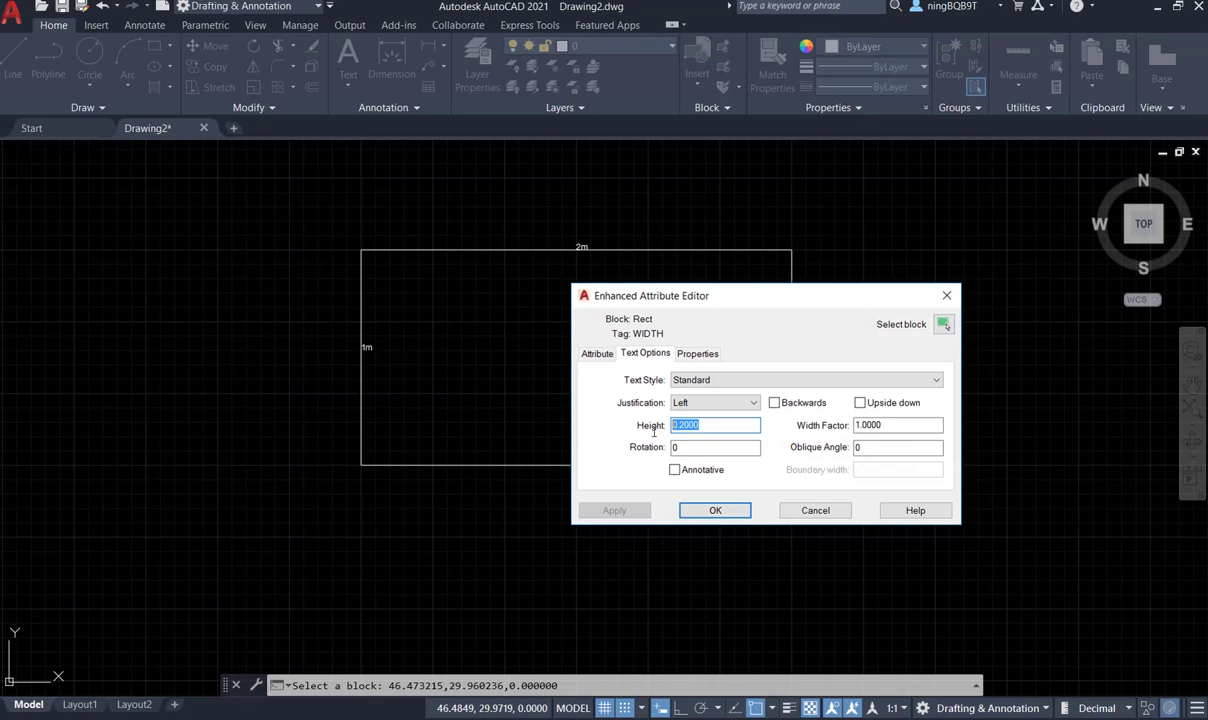
{"action": "left_click", "coordinate": [728, 425]}
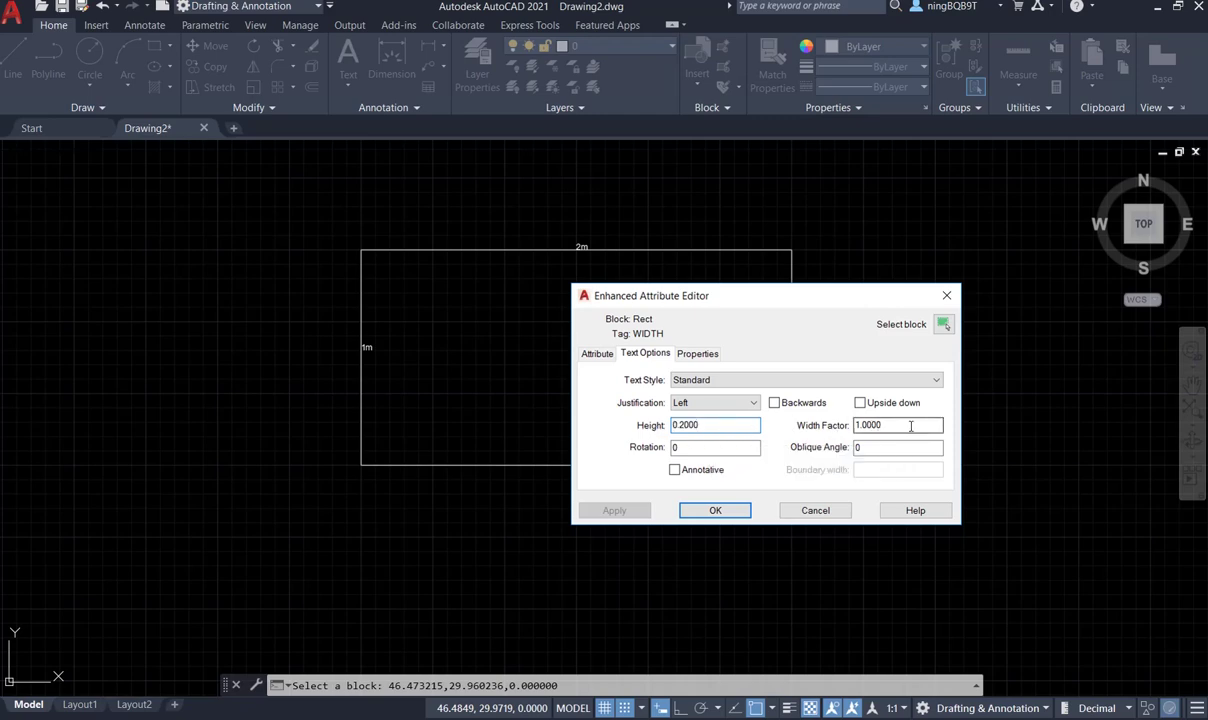
{"action": "left_click", "coordinate": [698, 358]}
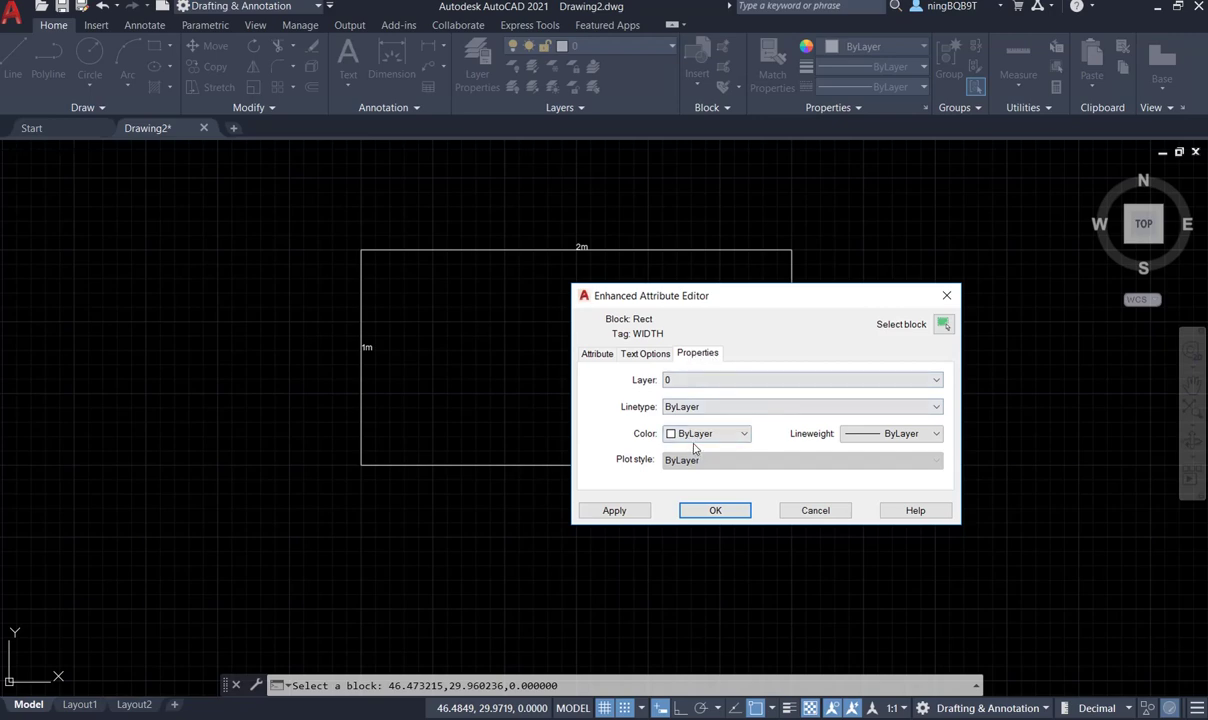
{"action": "left_click", "coordinate": [806, 514]}
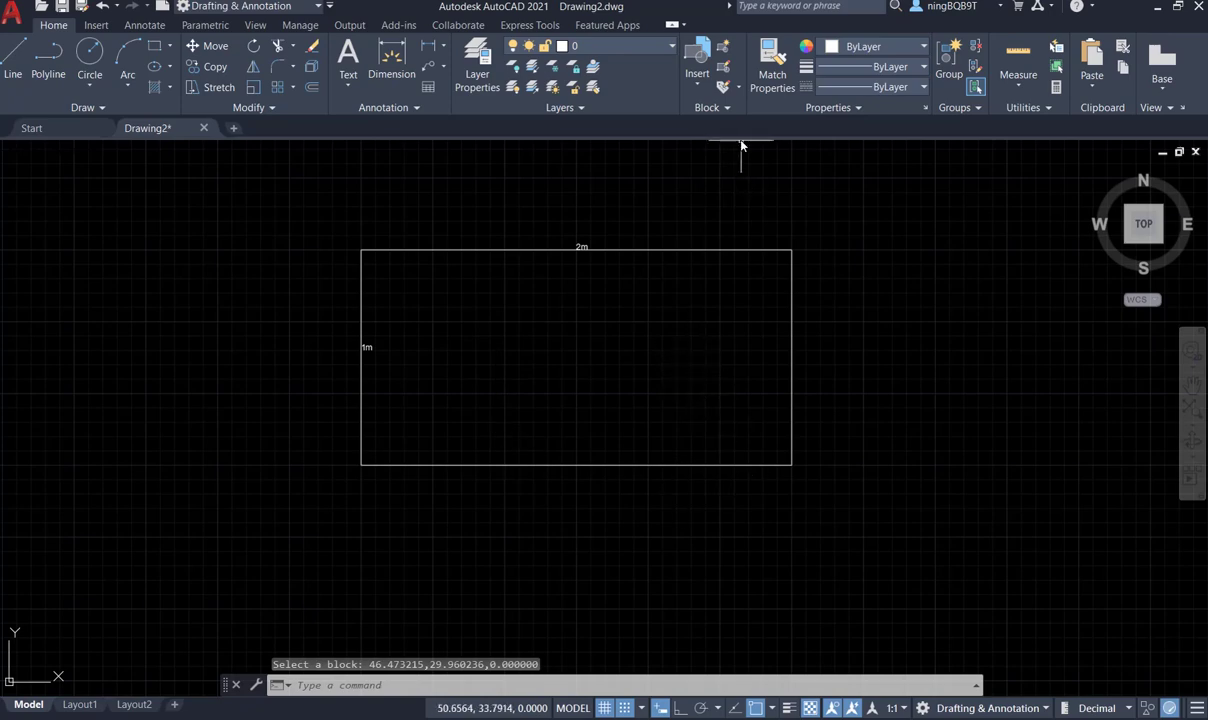
Step: Reopen the Rect block's attribute editor via Edit Attribute > Single on the rectangle
{"action": "left_click", "coordinate": [738, 89]}
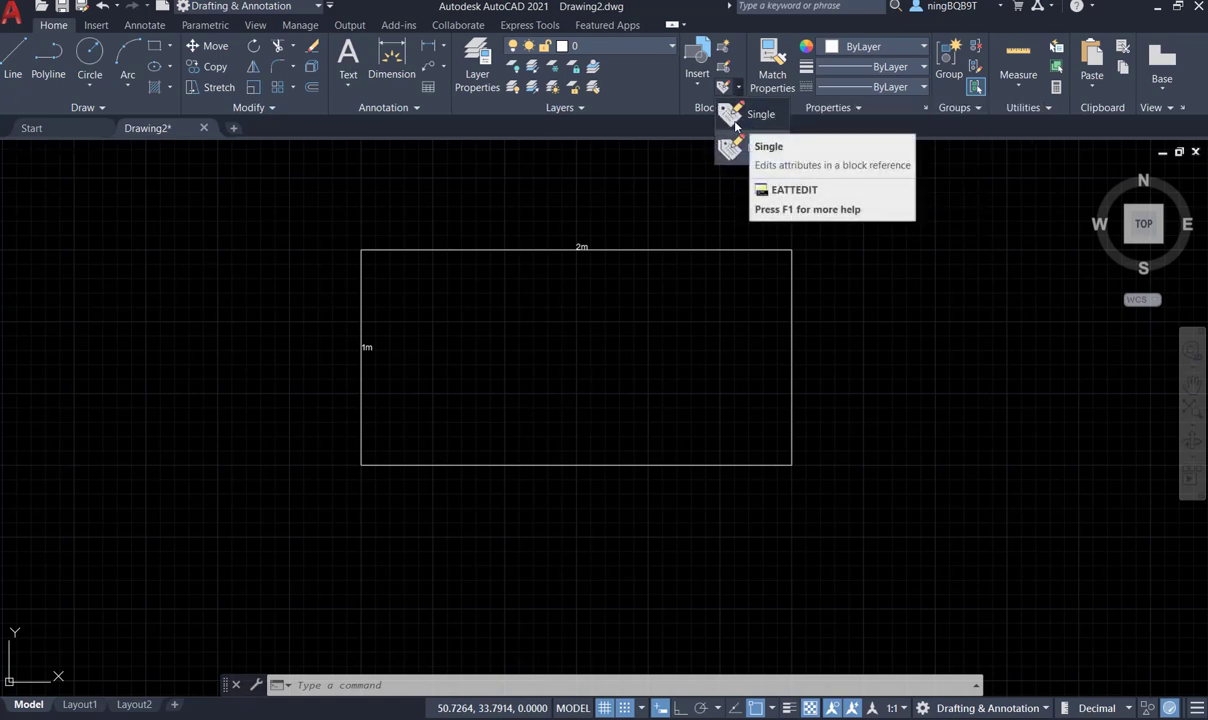
{"action": "left_click", "coordinate": [737, 117]}
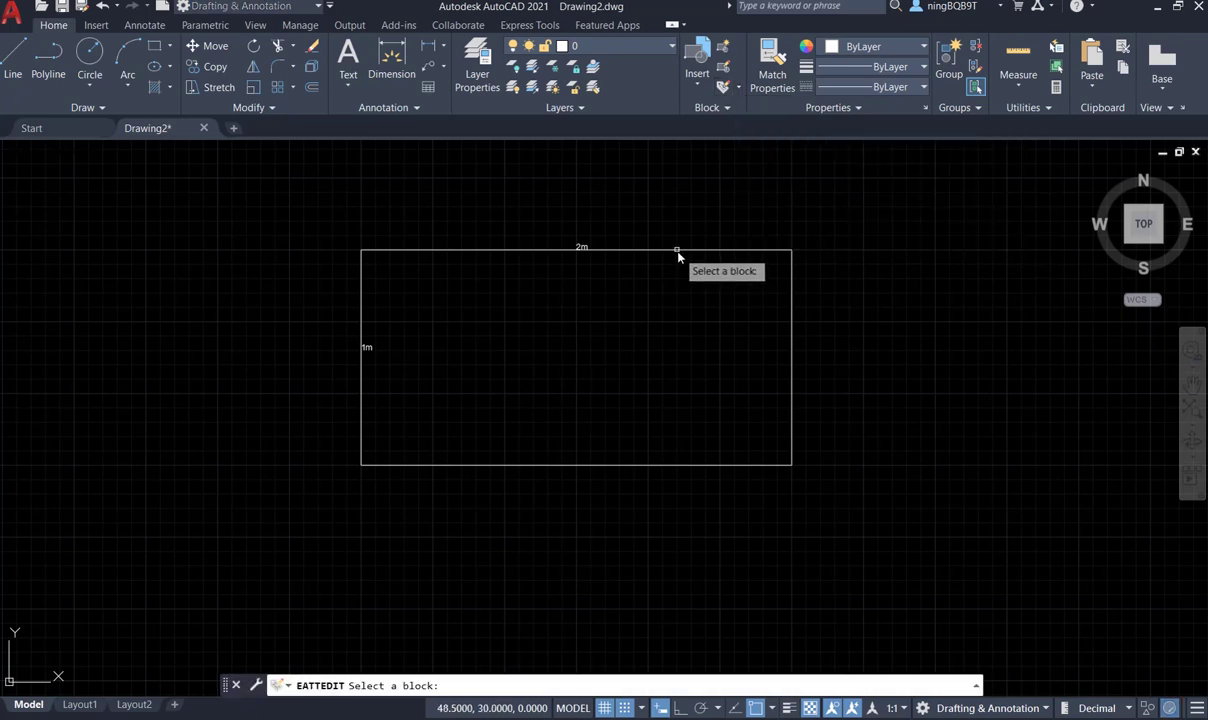
{"action": "left_click", "coordinate": [677, 251]}
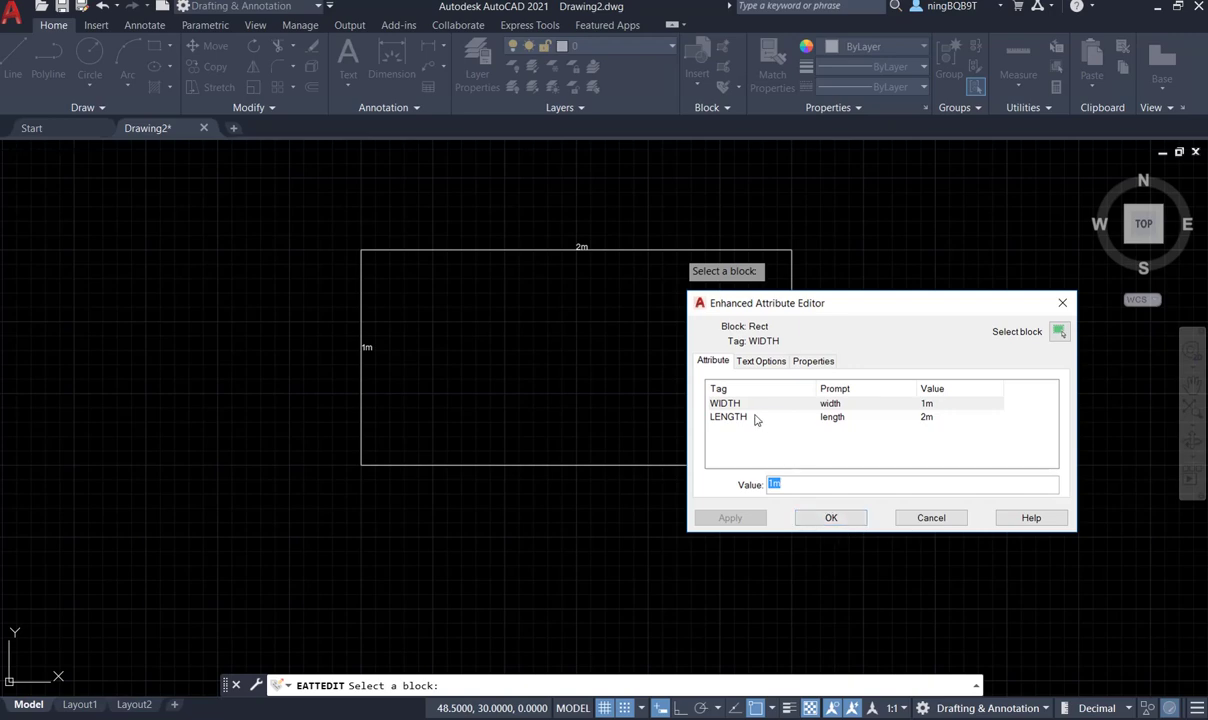
{"action": "left_click", "coordinate": [757, 363]}
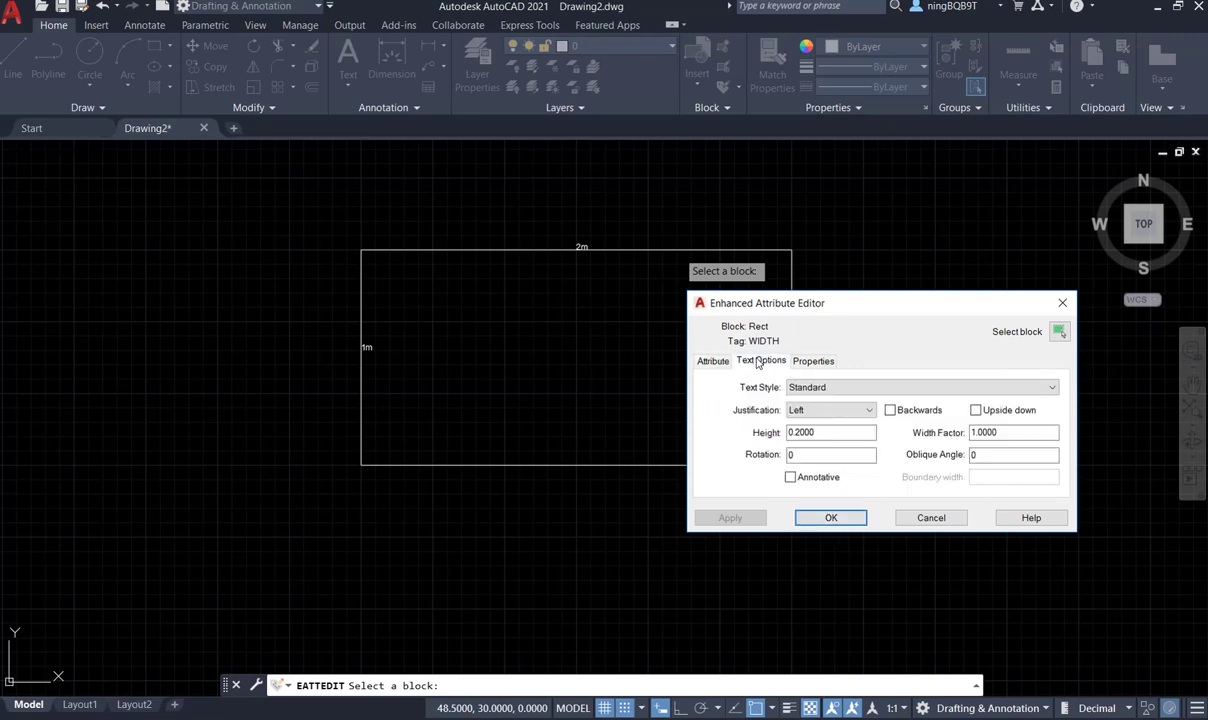
{"action": "left_click", "coordinate": [815, 363]}
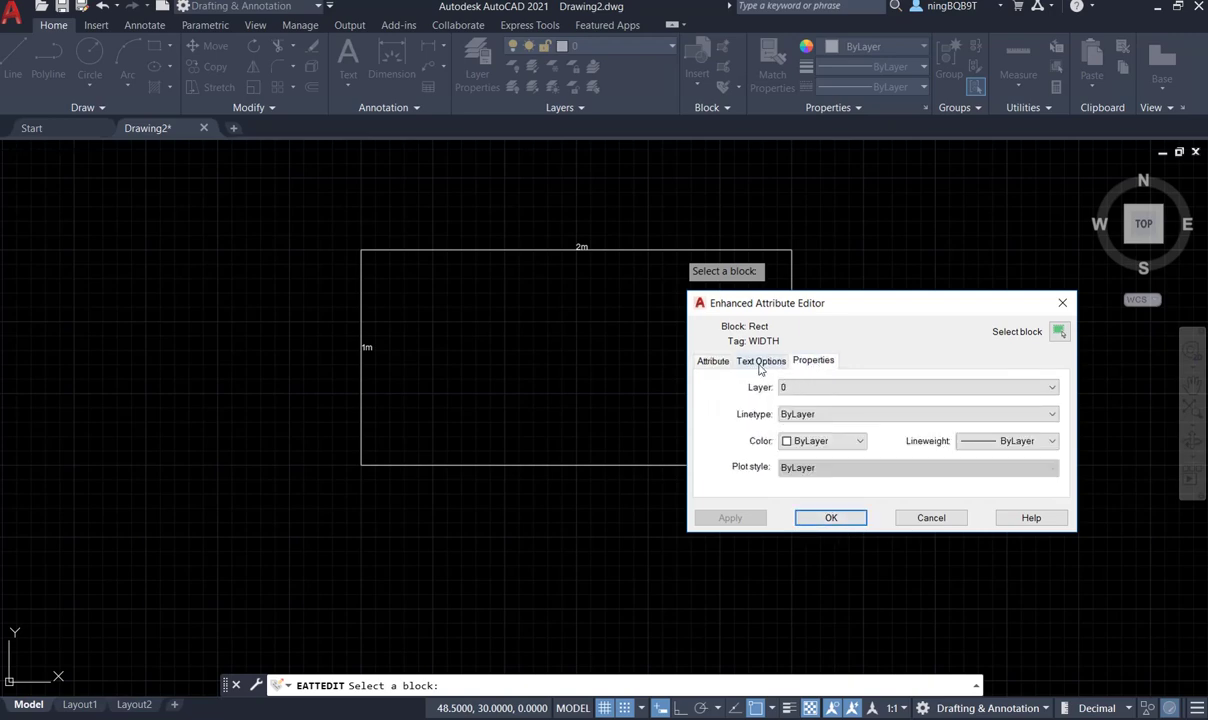
{"action": "left_click", "coordinate": [760, 361]}
{"action": "left_click", "coordinate": [815, 362]}
{"action": "left_click", "coordinate": [830, 518]}
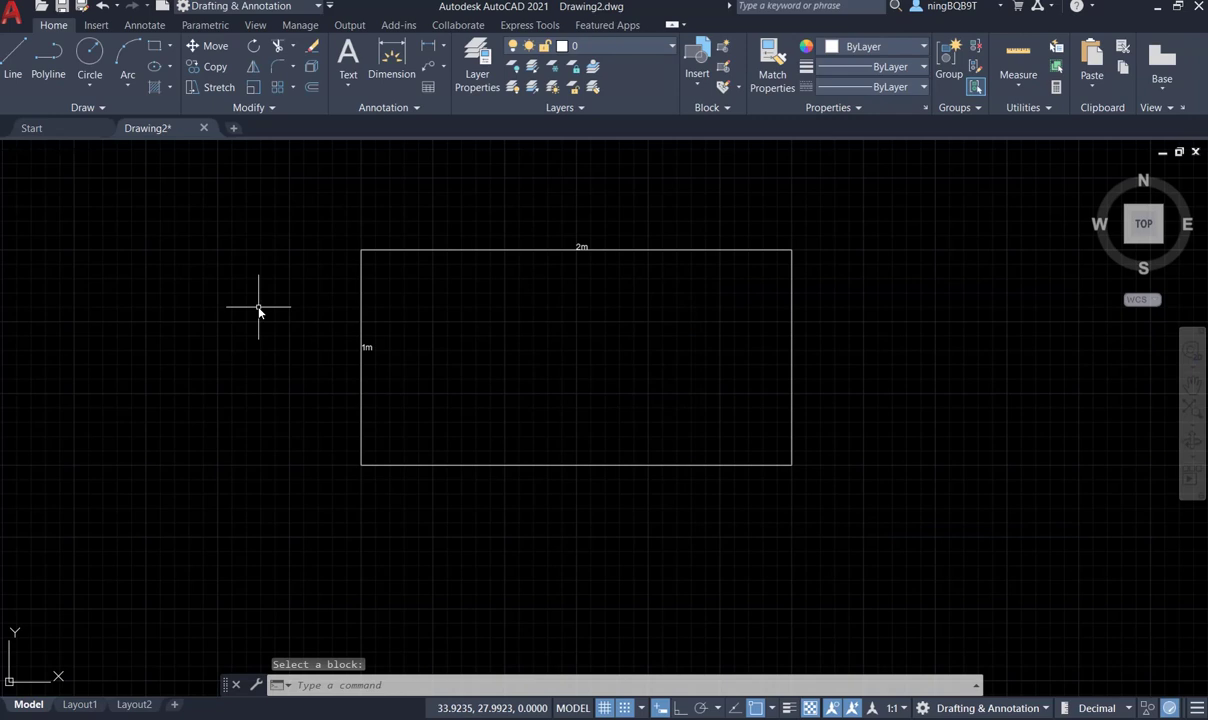
{"action": "left_click", "coordinate": [96, 25]}
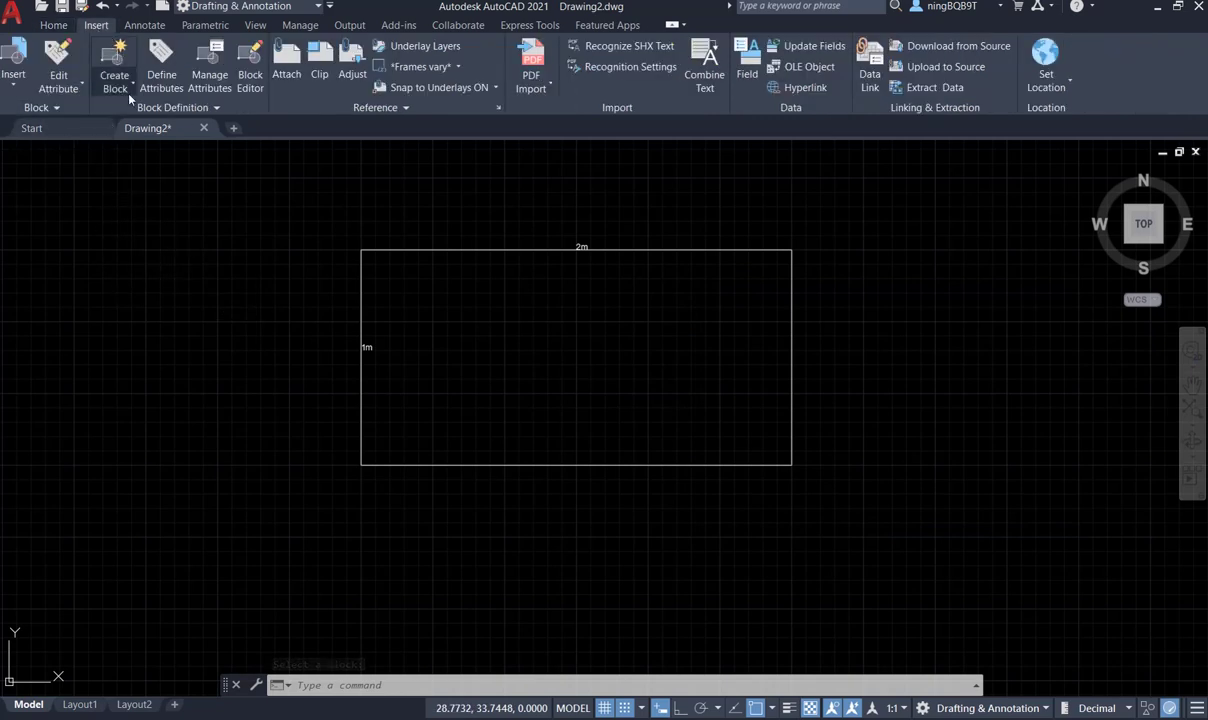
{"action": "left_click", "coordinate": [213, 77]}
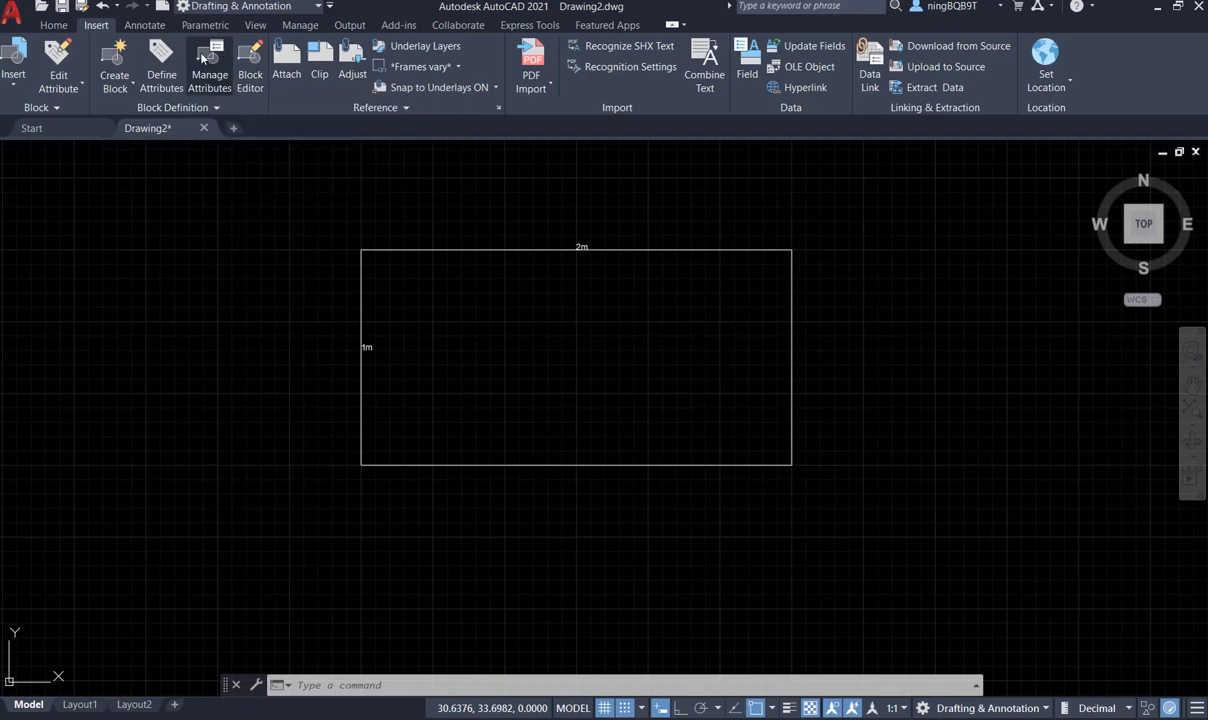
{"action": "left_click", "coordinate": [524, 291]}
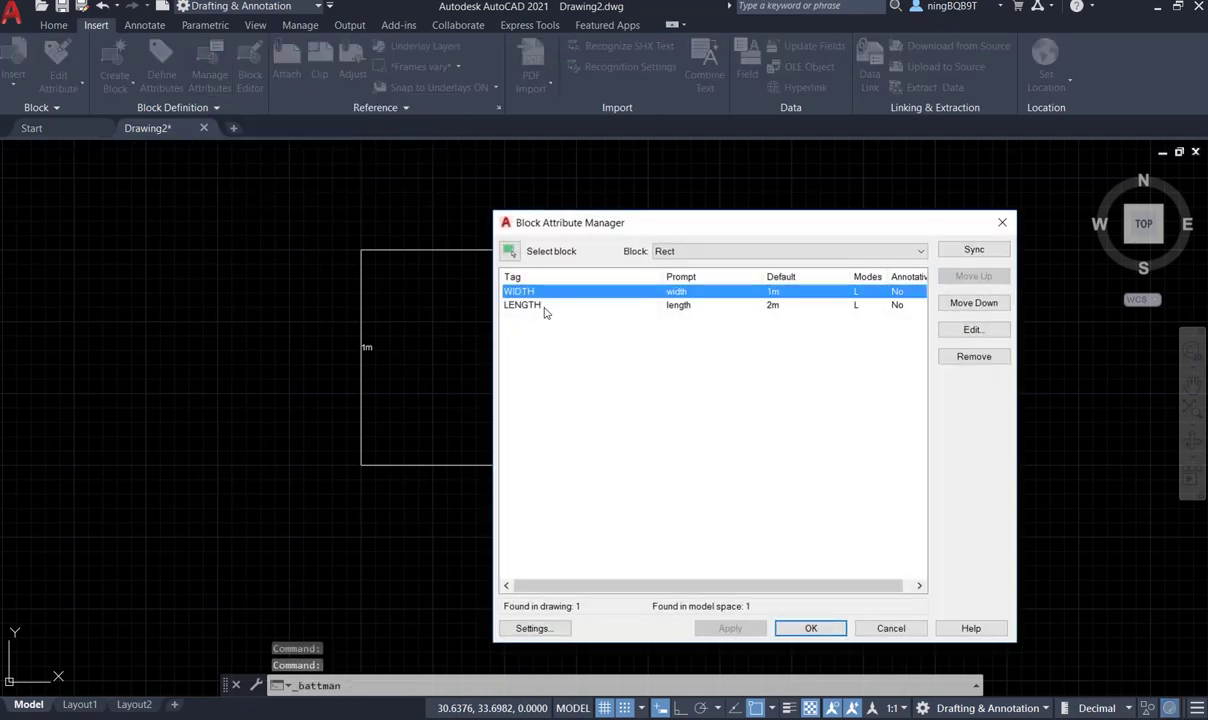
{"action": "left_click", "coordinate": [547, 304]}
{"action": "key", "text": "Up"}
{"action": "key", "text": "Down"}
{"action": "key", "text": "Up"}
{"action": "key", "text": "Down"}
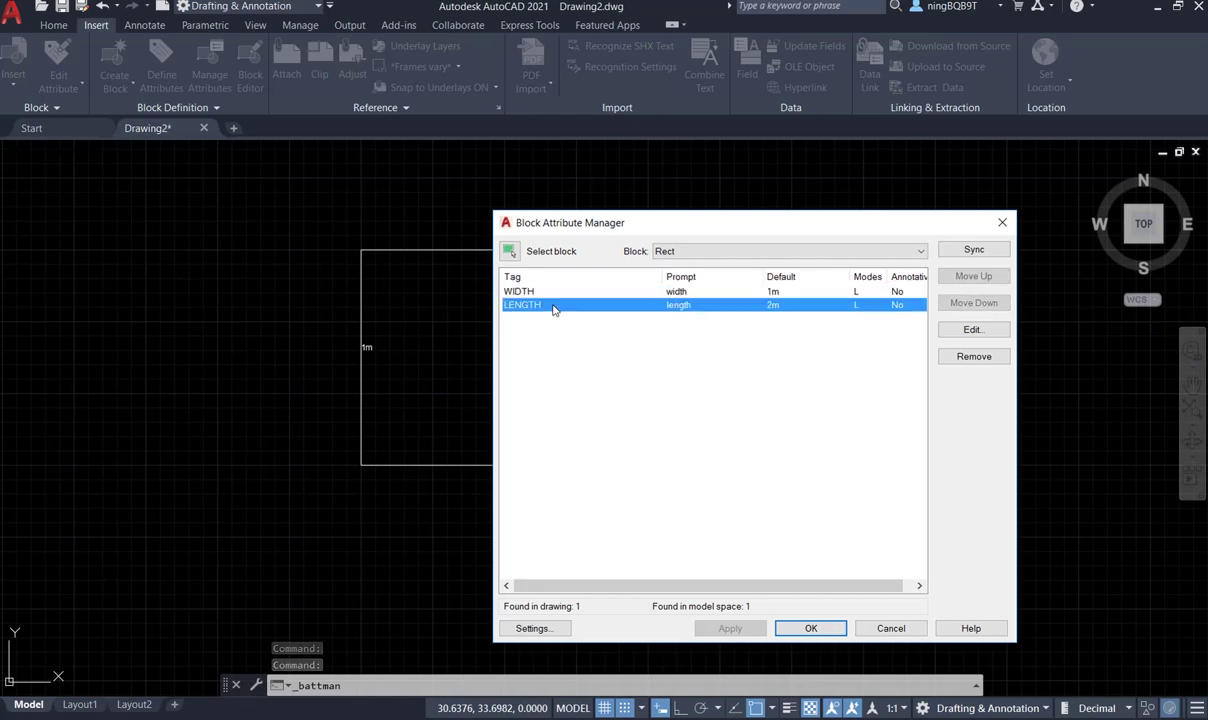
{"action": "left_click", "coordinate": [530, 292]}
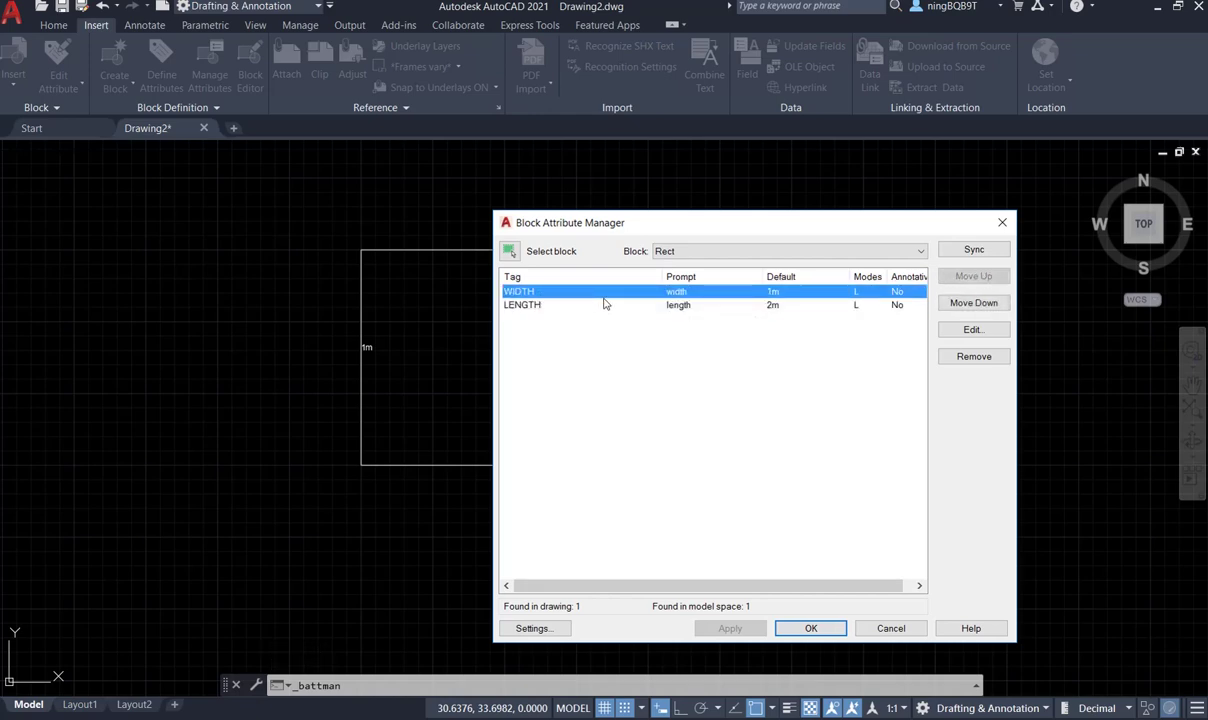
Step: Change the WIDTH attribute's text height from 0.2000 to 0.5
{"action": "left_click", "coordinate": [971, 329]}
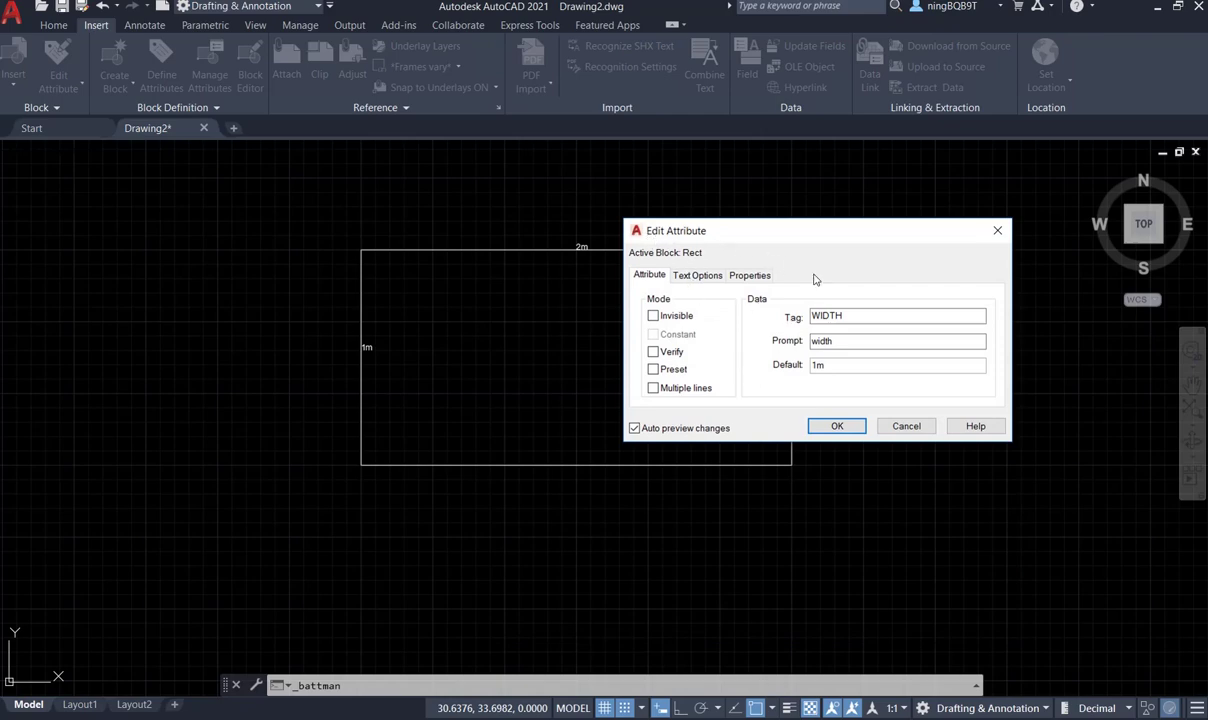
{"action": "left_click", "coordinate": [690, 280]}
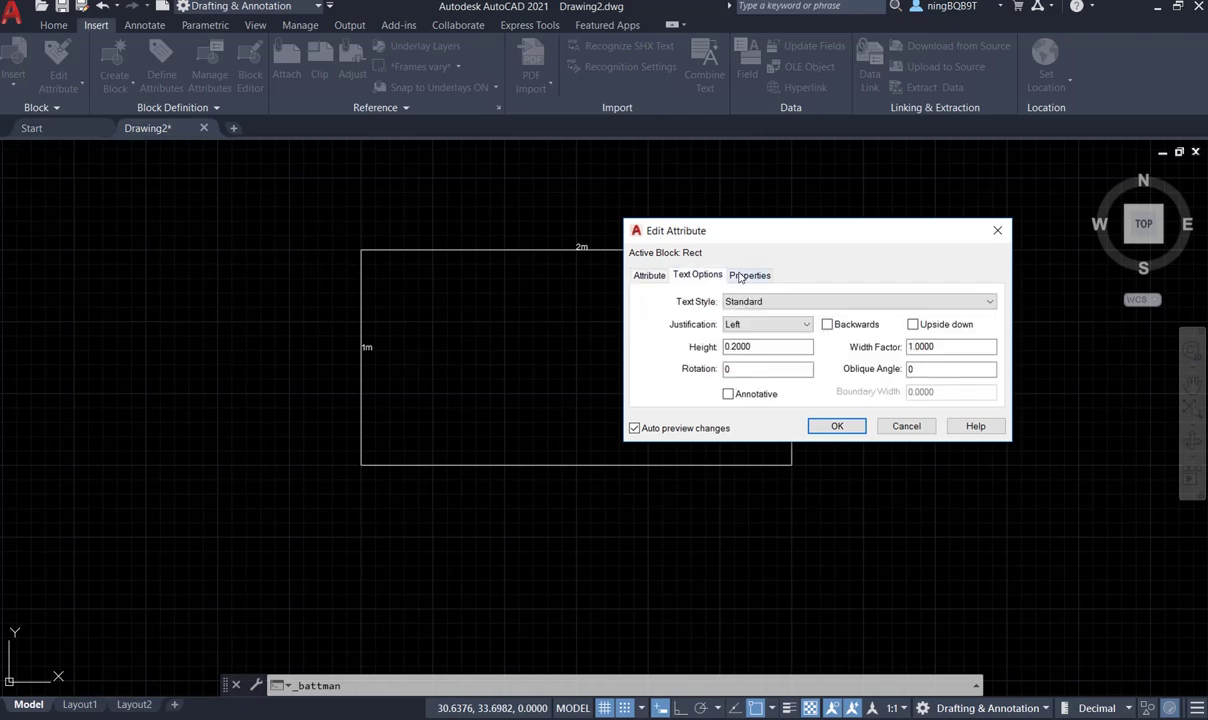
{"action": "left_click", "coordinate": [752, 276]}
{"action": "left_click", "coordinate": [698, 275]}
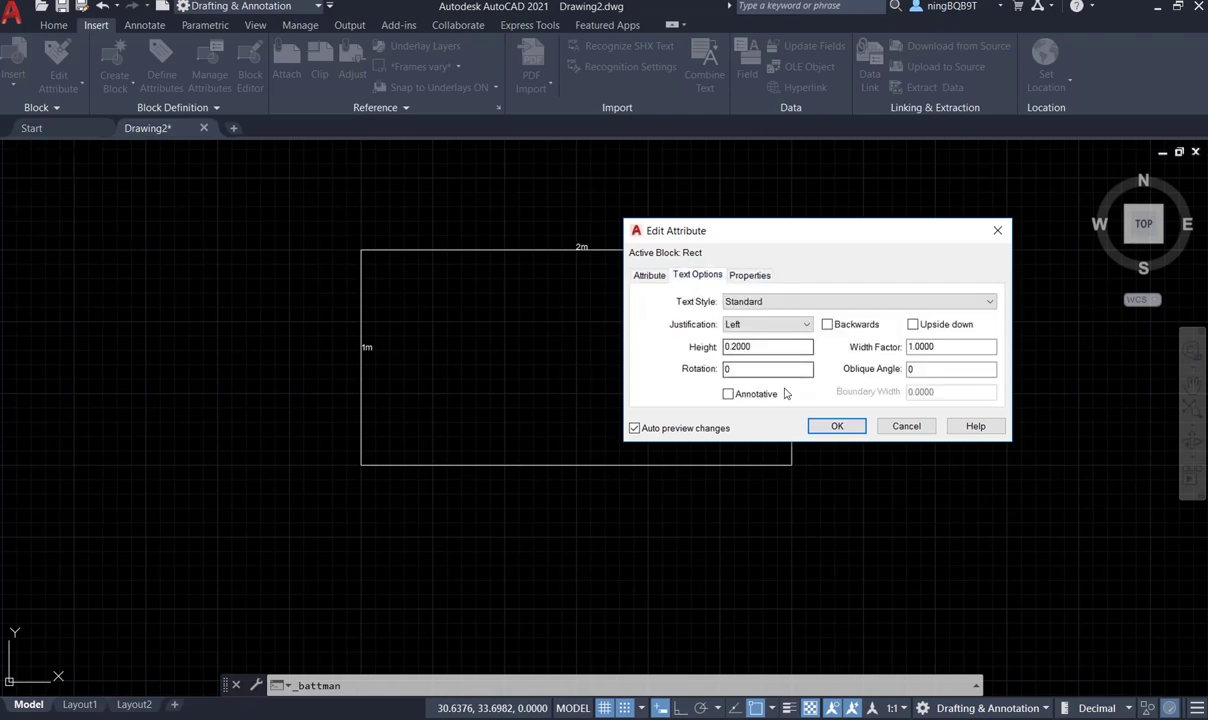
{"action": "left_click_drag", "start_coordinate": [768, 347], "coordinate": [707, 343]}
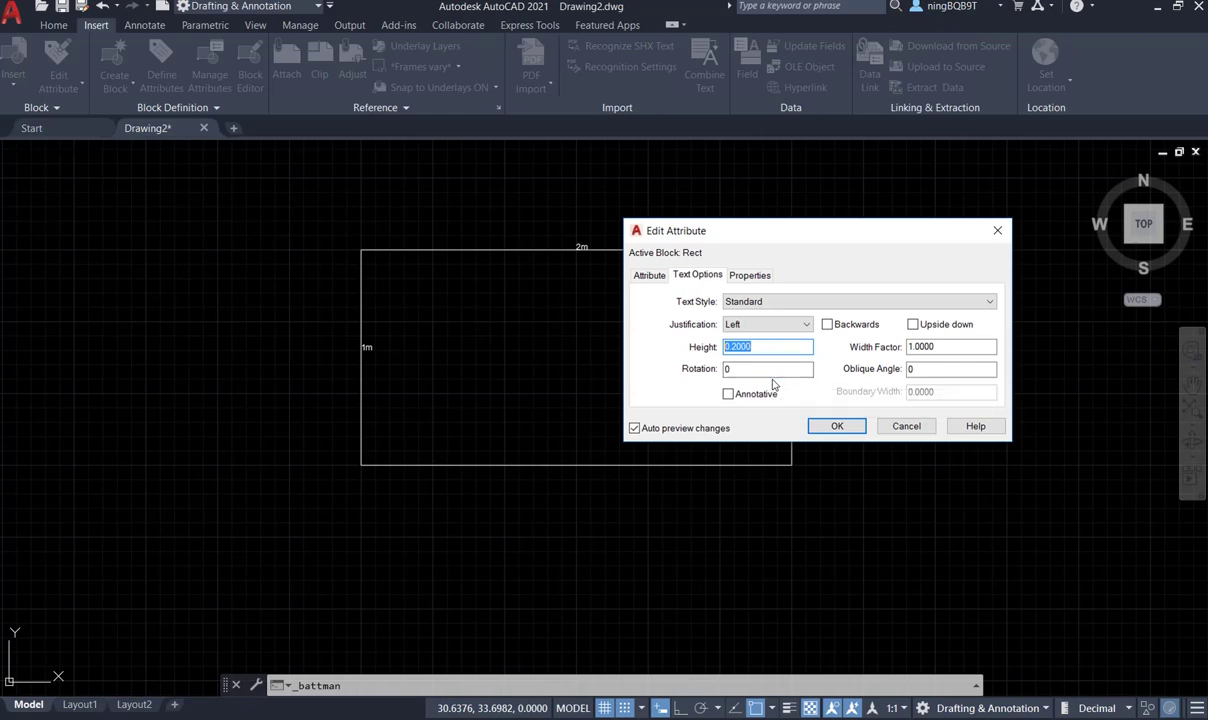
{"action": "type", "text": "0.5"}
{"action": "left_click", "coordinate": [836, 428]}
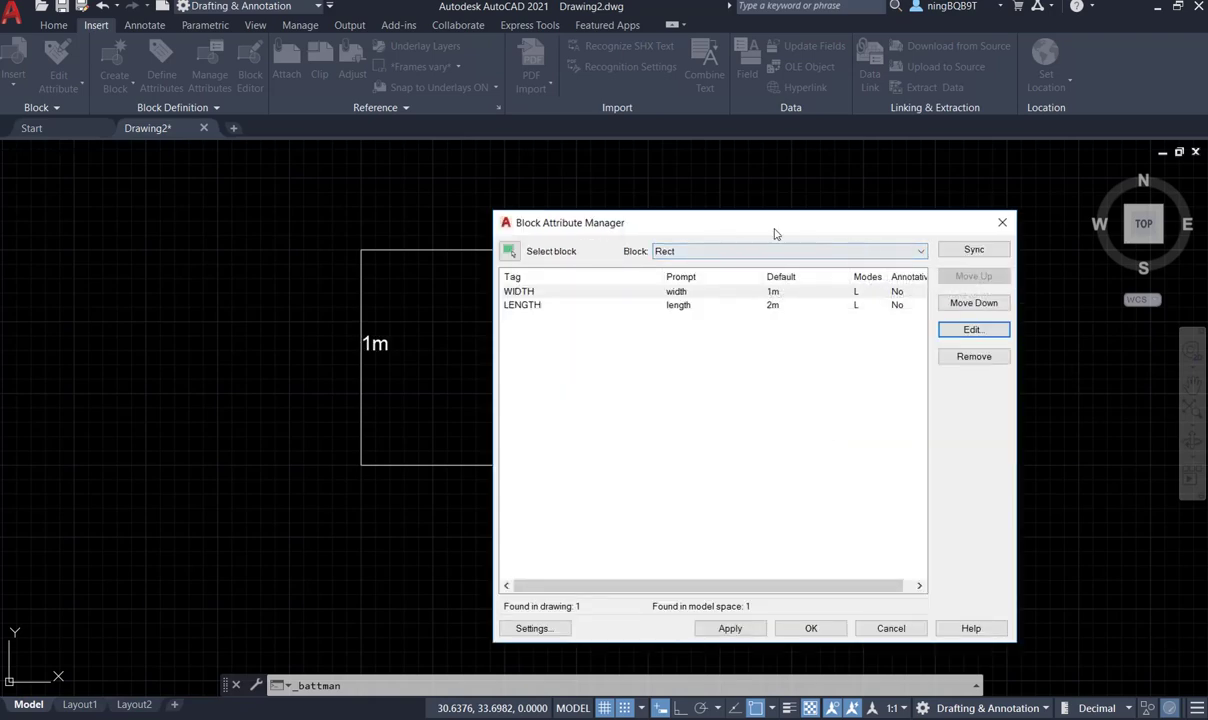
{"action": "left_click_drag", "start_coordinate": [850, 211], "coordinate": [848, 302]}
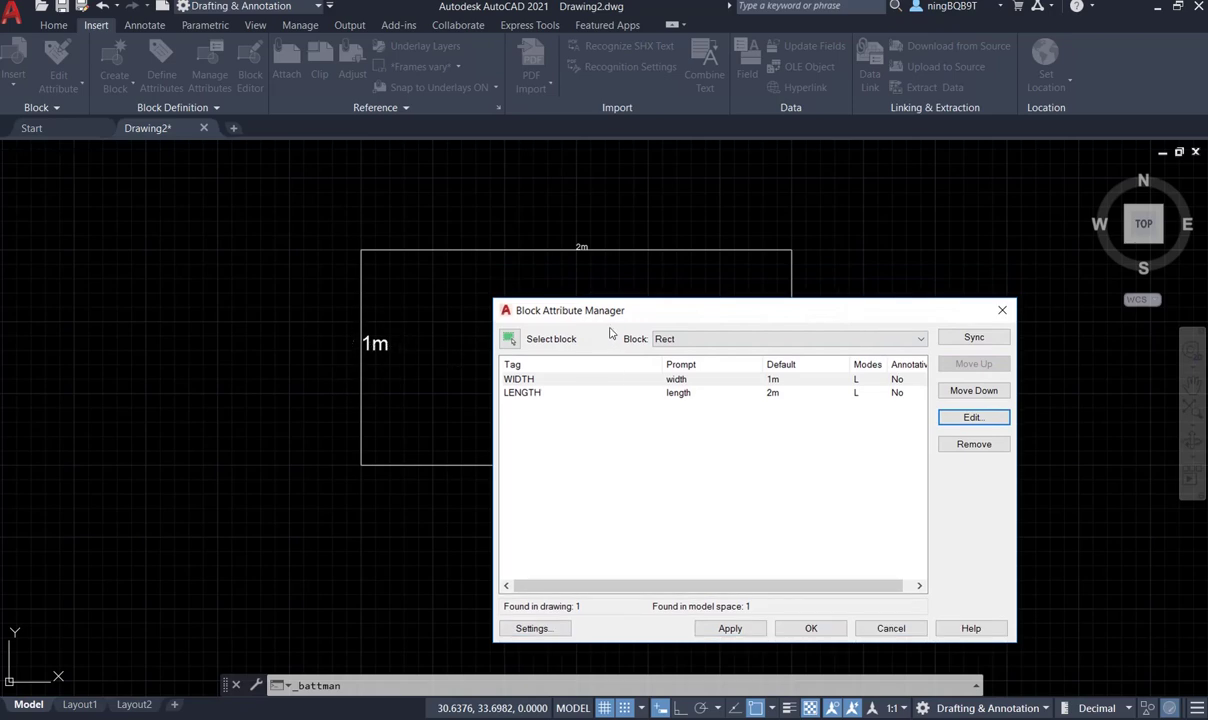
{"action": "left_click_drag", "start_coordinate": [588, 303], "coordinate": [579, 282]}
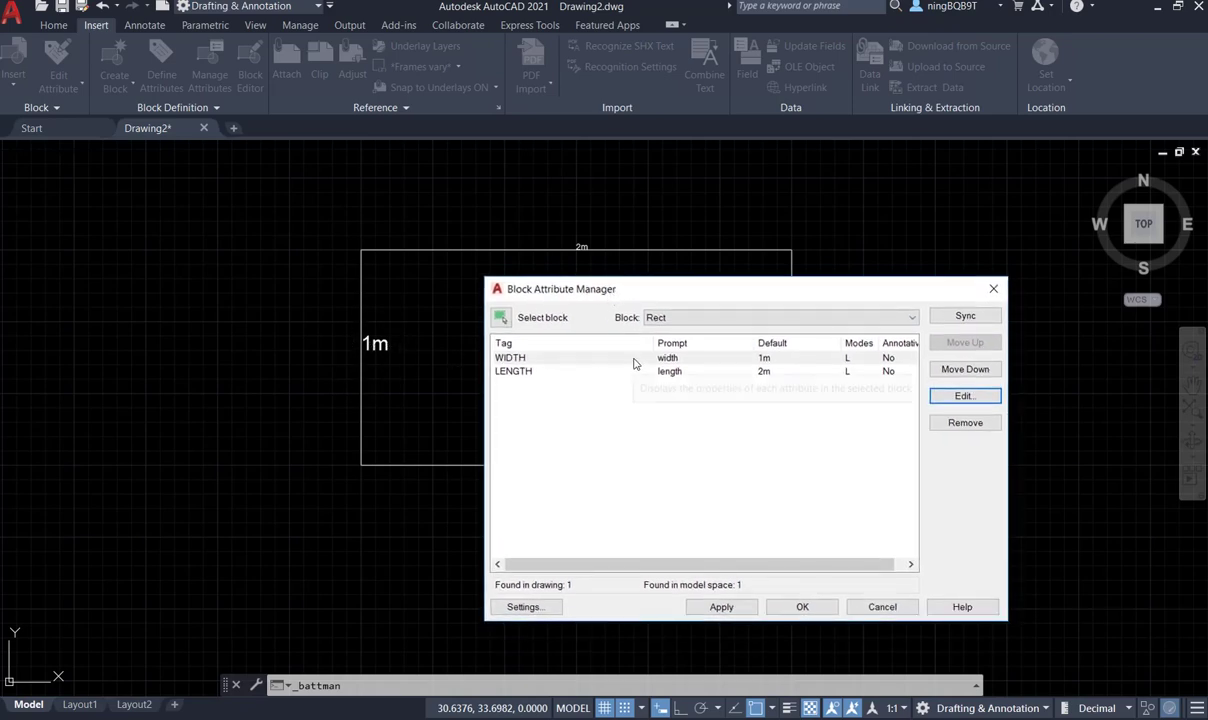
{"action": "left_click", "coordinate": [632, 358]}
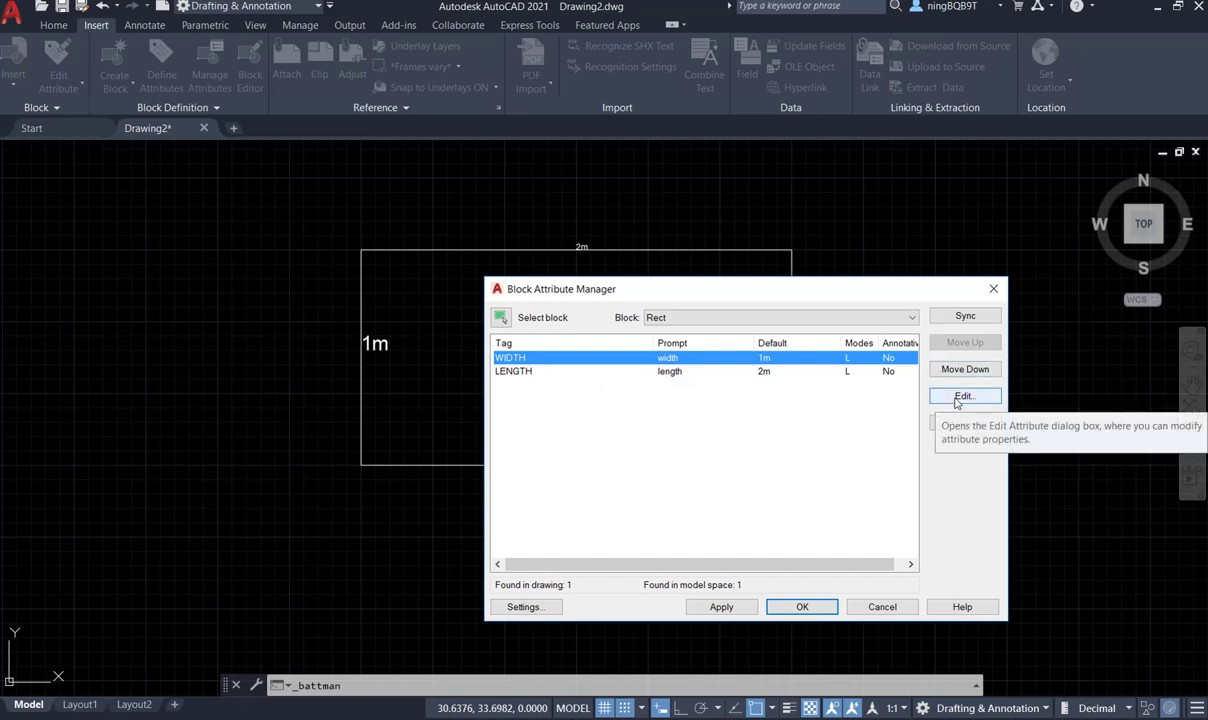
Step: Set the WIDTH attribute's colour to Red in its Properties settings
{"action": "left_click", "coordinate": [960, 397]}
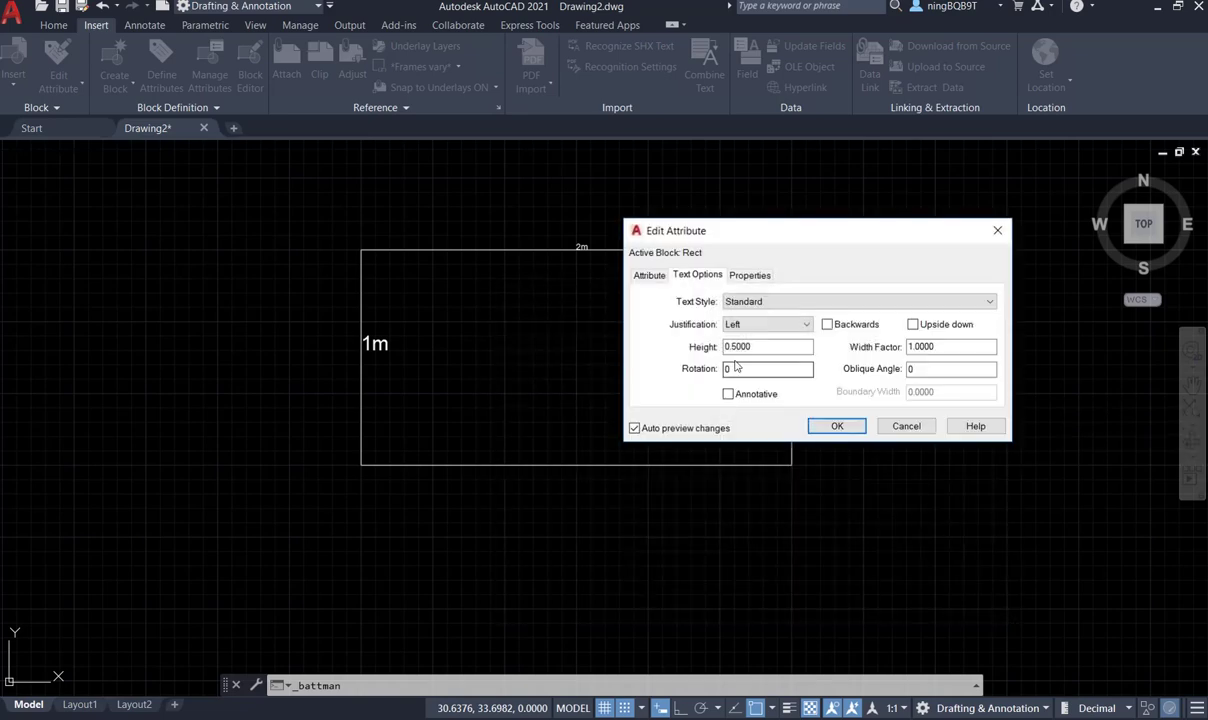
{"action": "left_click", "coordinate": [755, 275]}
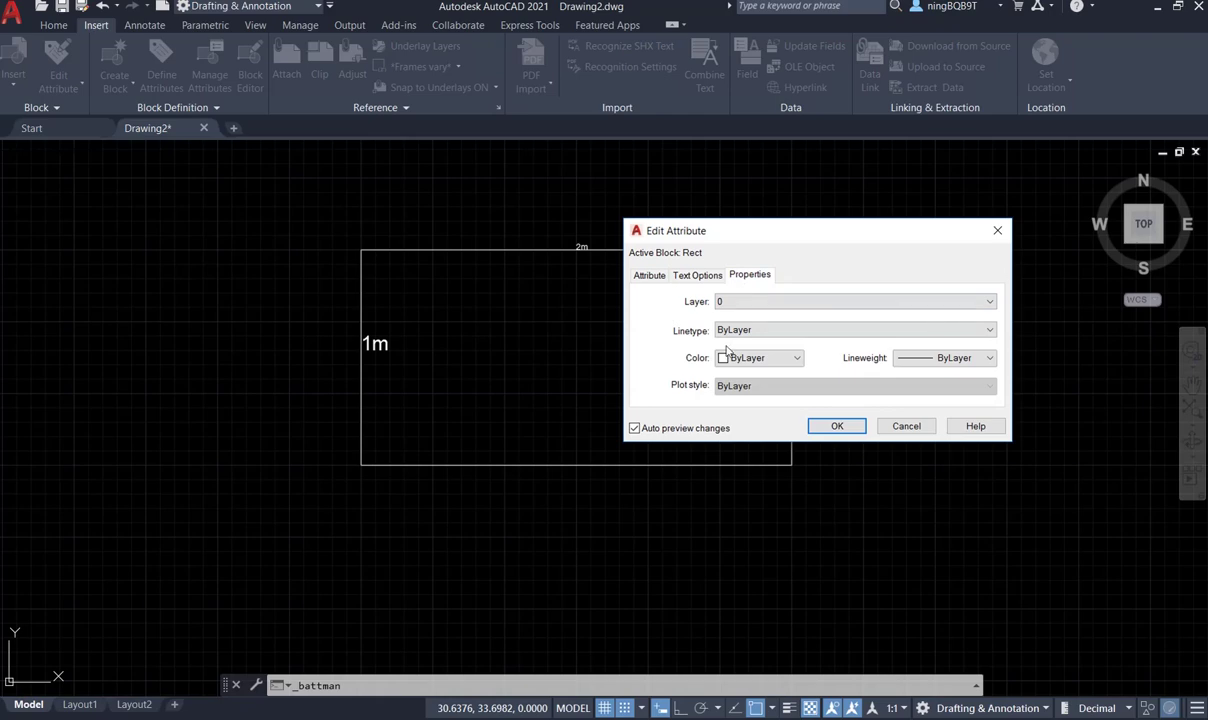
{"action": "left_click", "coordinate": [782, 366]}
{"action": "left_click", "coordinate": [745, 398]}
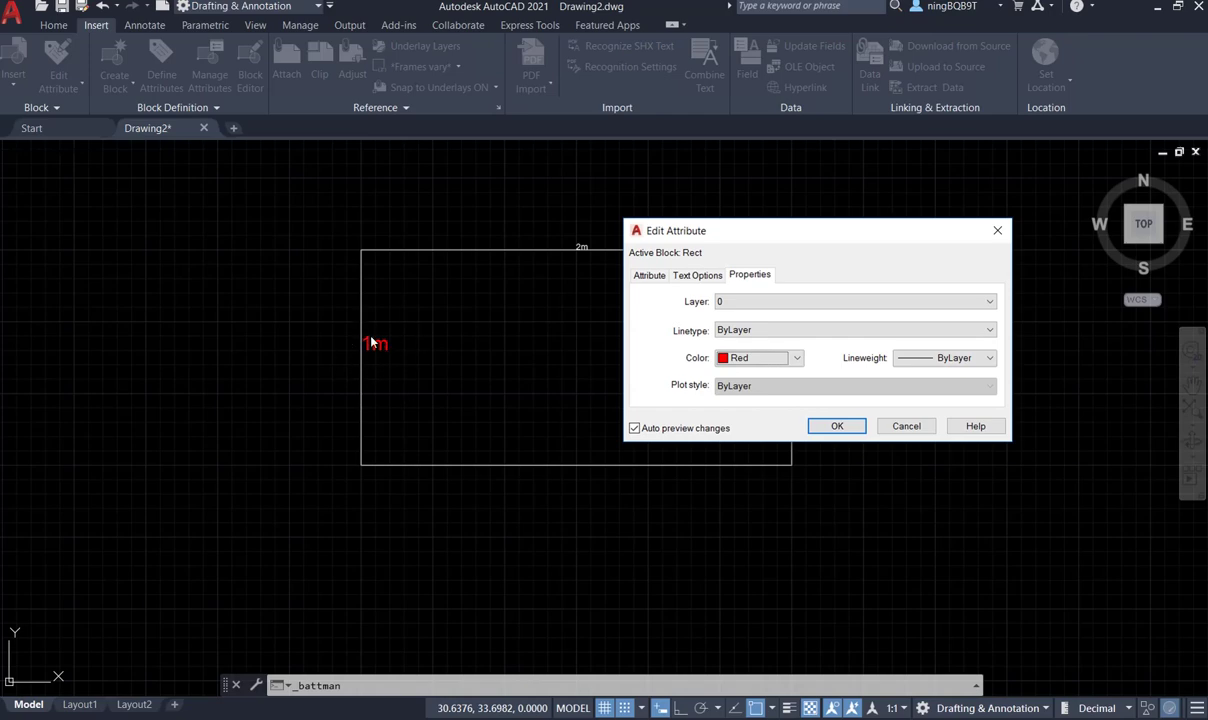
Step: Confirm the red WIDTH label and start editing the LENGTH attribute's settings
{"action": "left_click_drag", "start_coordinate": [769, 236], "coordinate": [875, 256]}
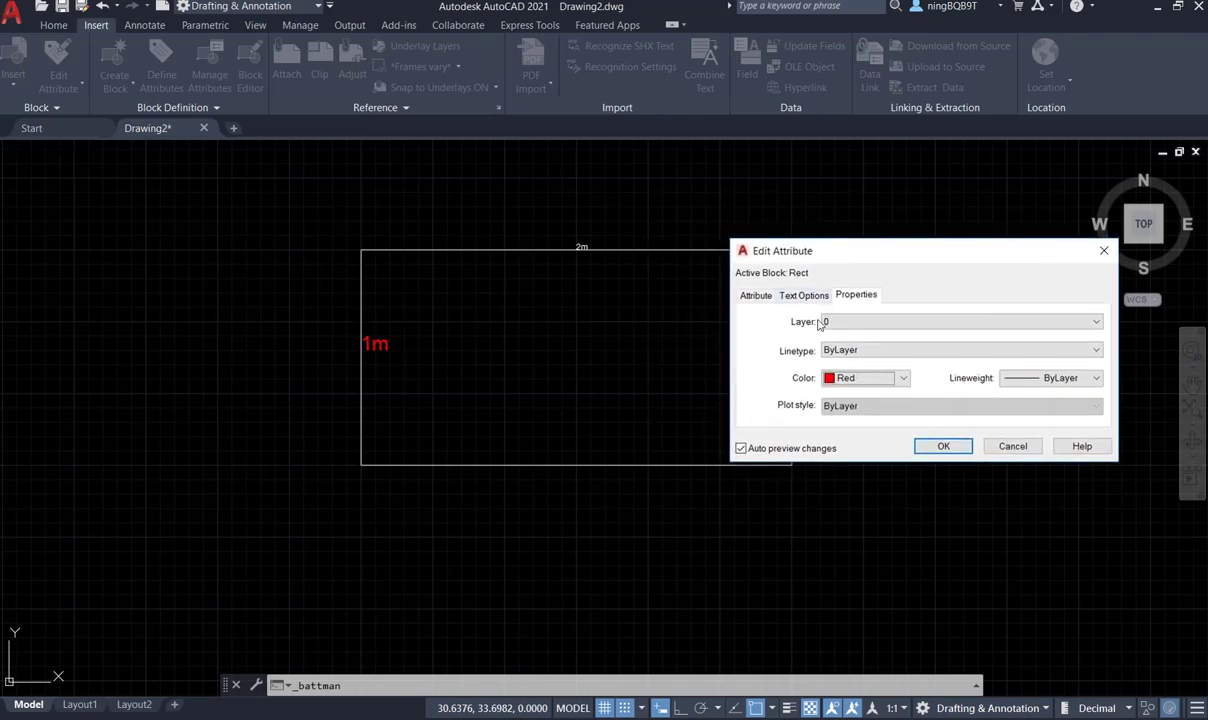
{"action": "left_click", "coordinate": [758, 298]}
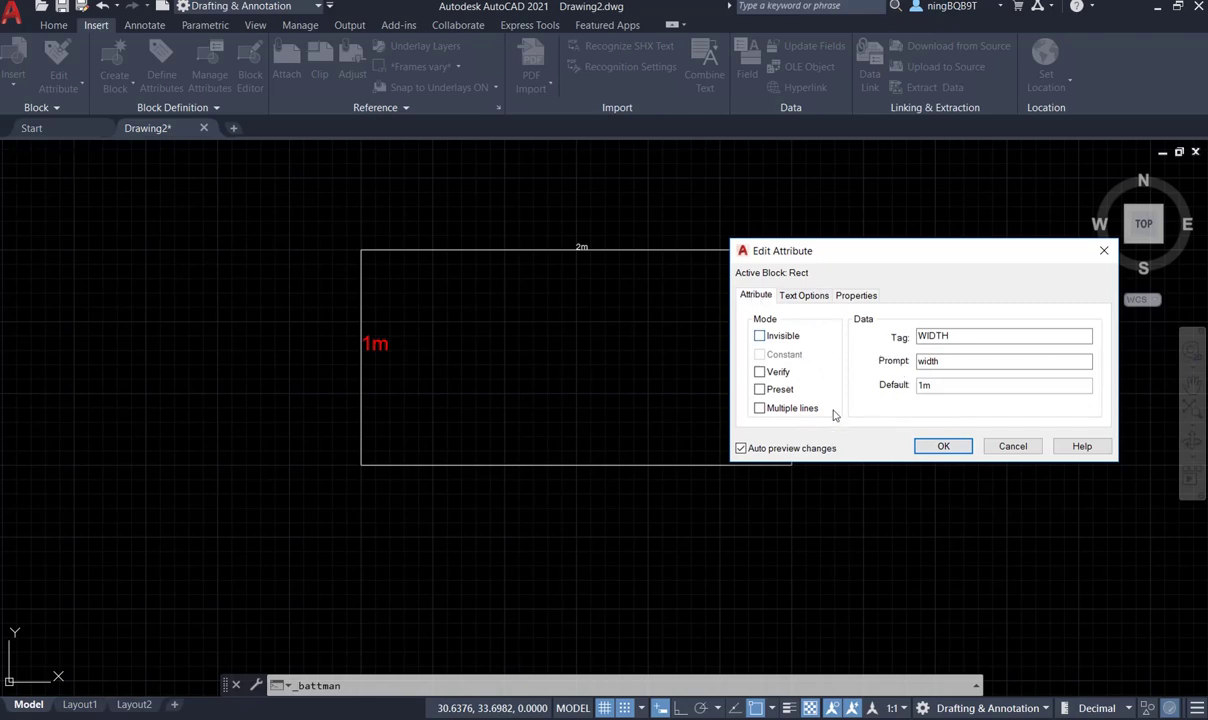
{"action": "left_click", "coordinate": [940, 446]}
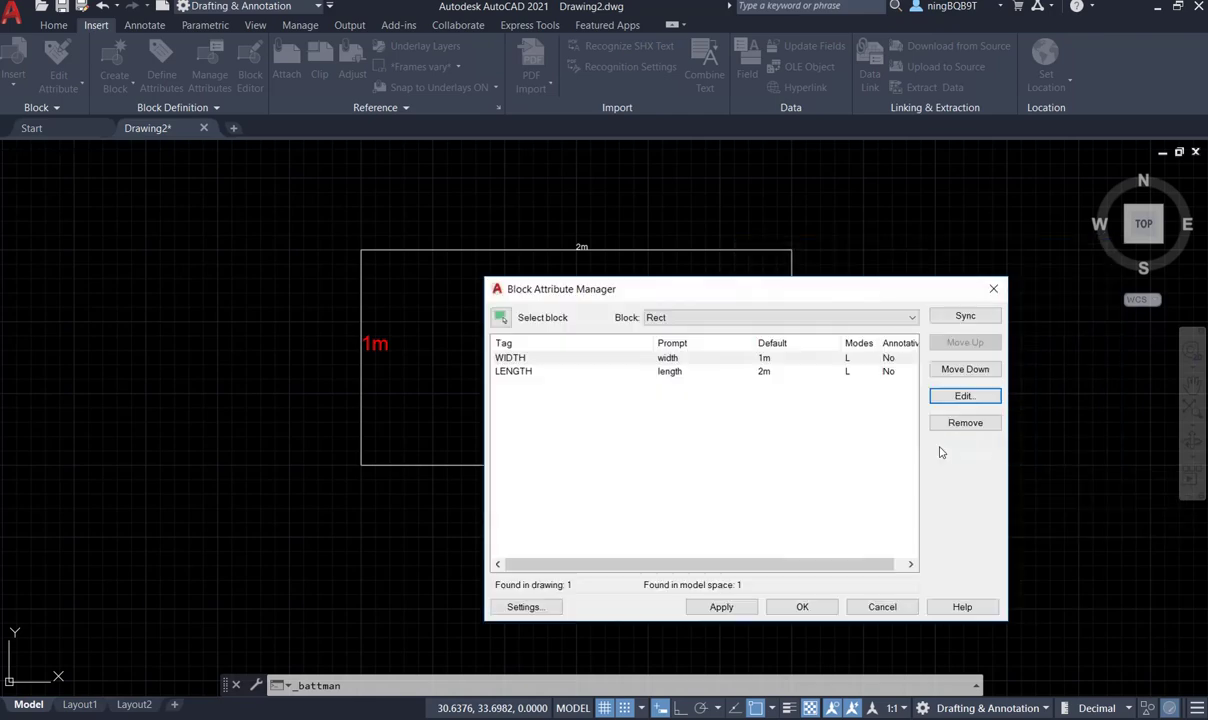
{"action": "left_click", "coordinate": [514, 372]}
{"action": "left_click", "coordinate": [966, 398]}
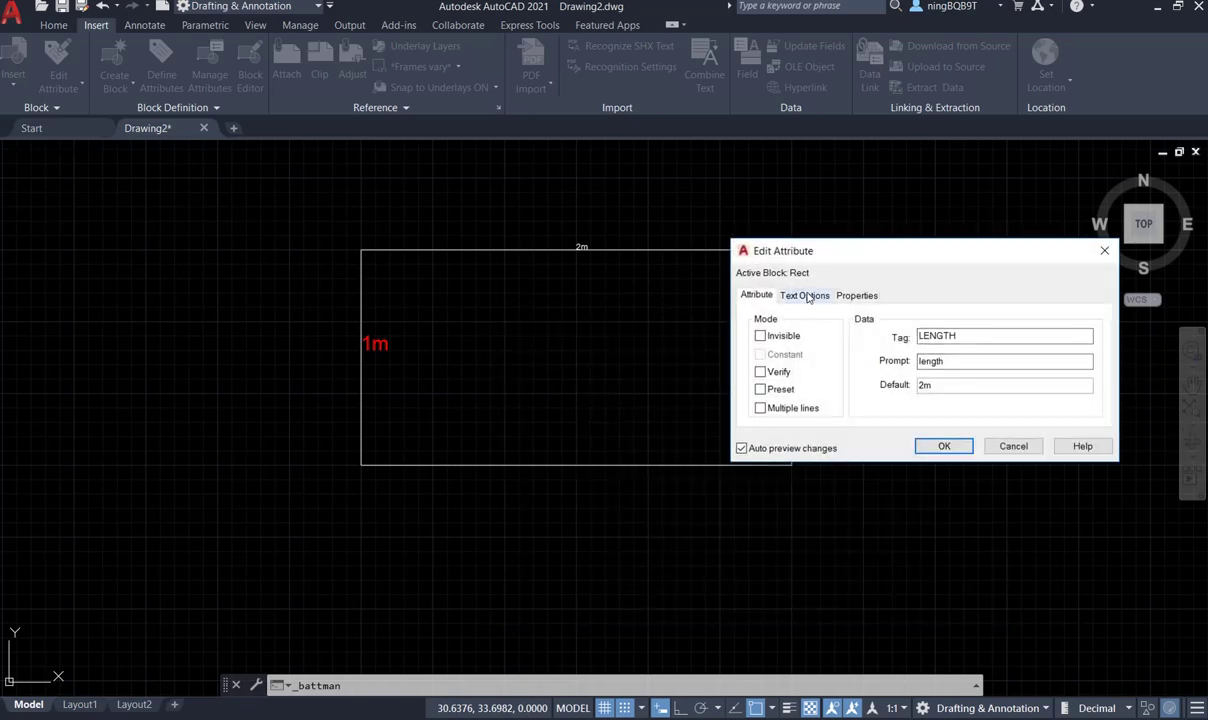
Step: Give the LENGTH attribute text height 0.5 and colour Green, and confirm
{"action": "left_click", "coordinate": [802, 295]}
{"action": "left_click_drag", "start_coordinate": [866, 367], "coordinate": [799, 371]}
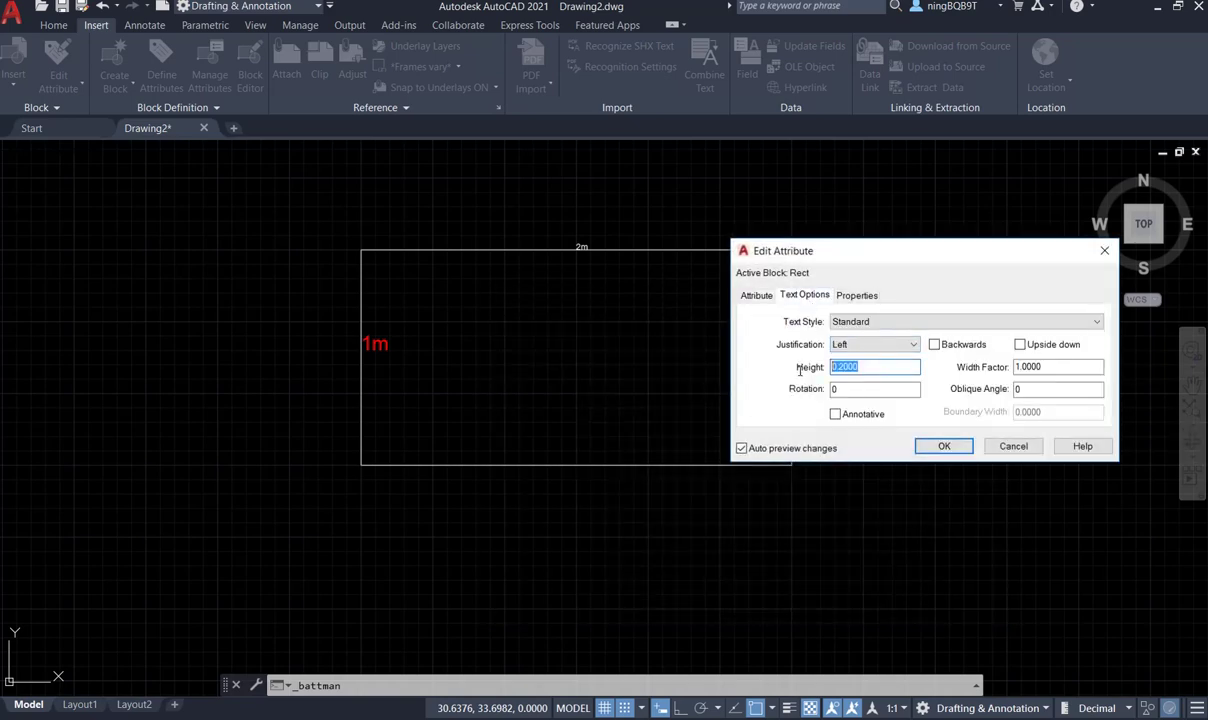
{"action": "type", "text": "0.5"}
{"action": "left_click", "coordinate": [856, 296]}
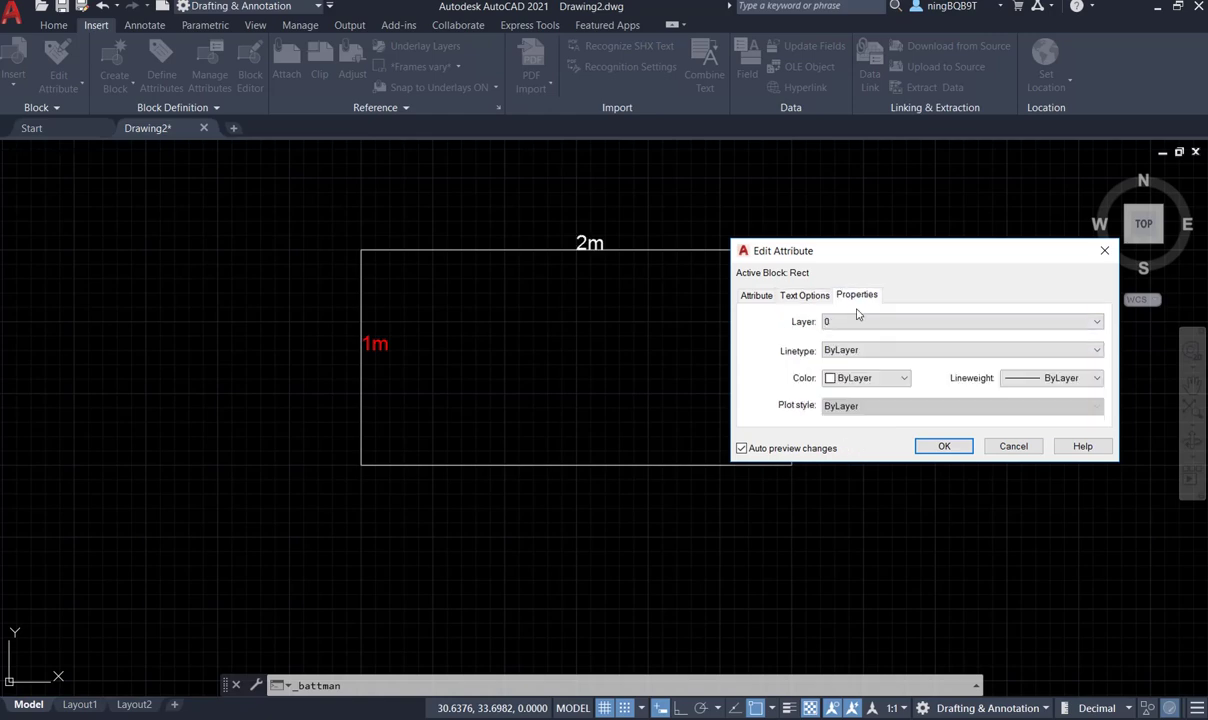
{"action": "left_click", "coordinate": [864, 386]}
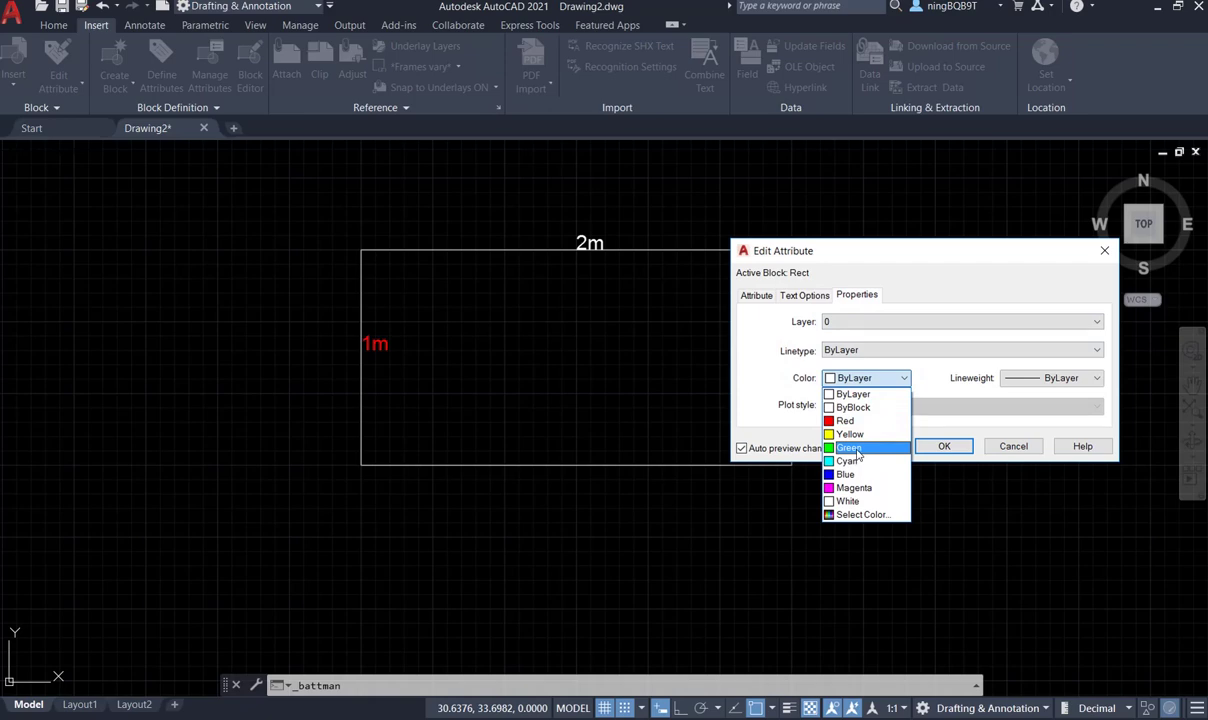
{"action": "left_click", "coordinate": [855, 446]}
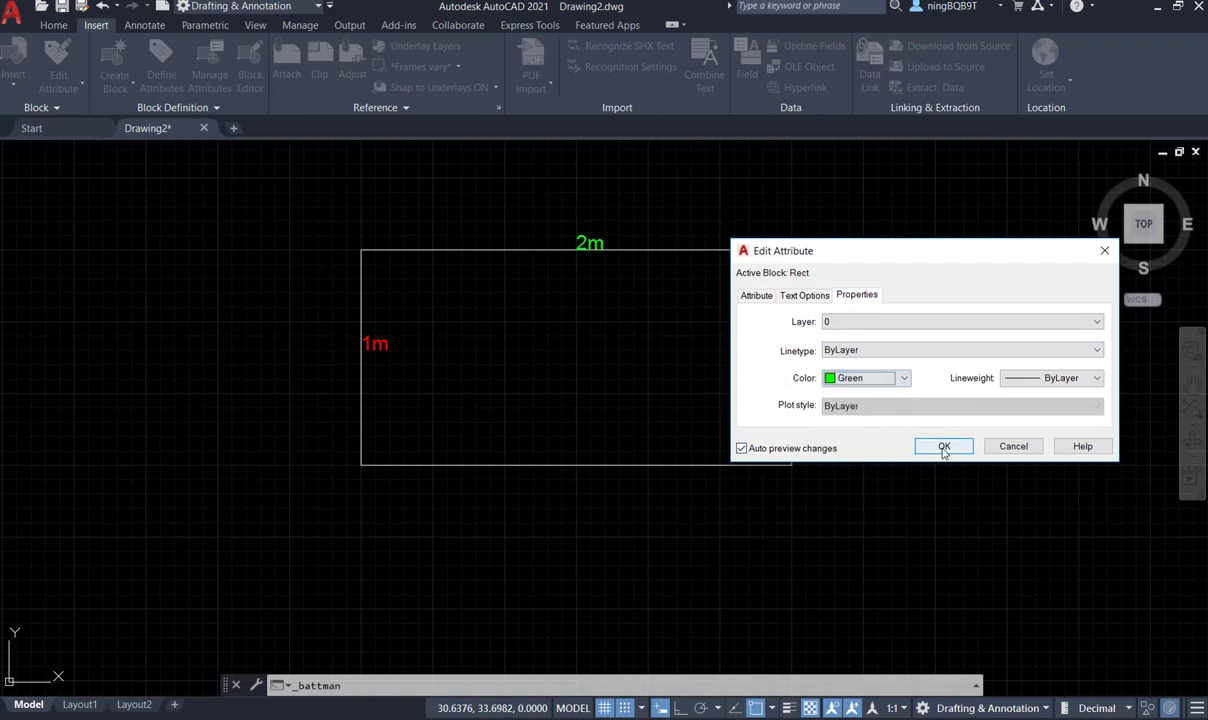
{"action": "left_click", "coordinate": [941, 447]}
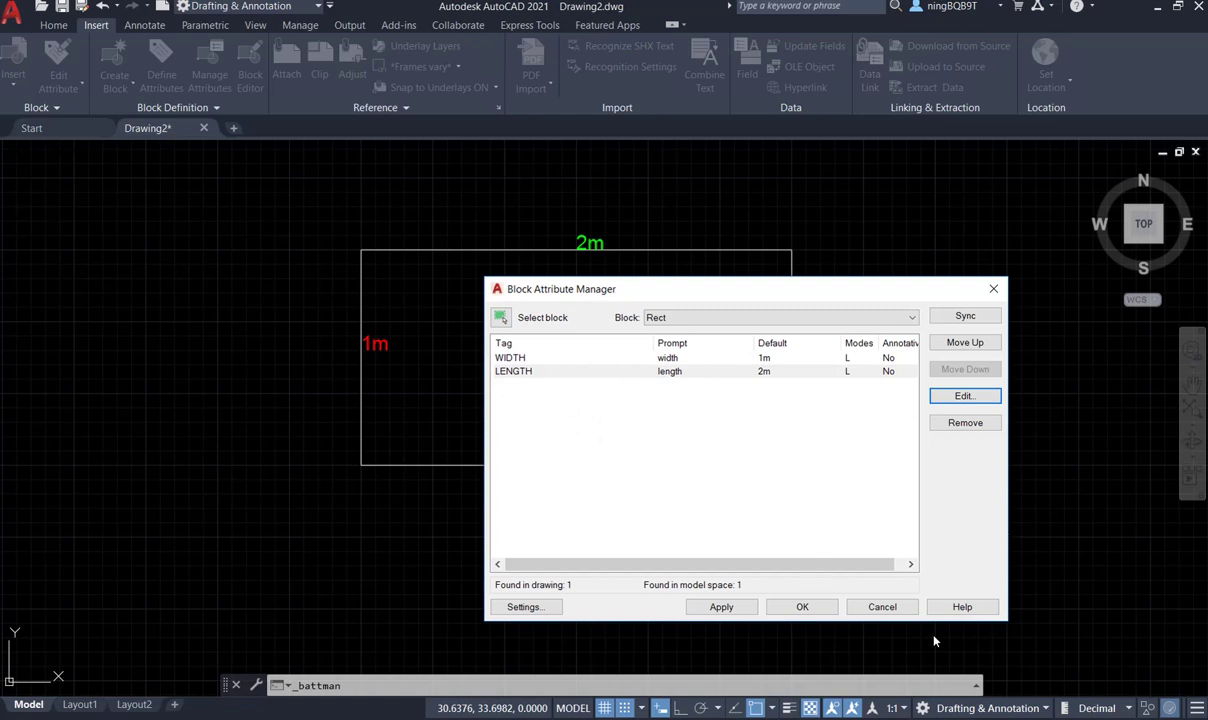
Step: Apply the attribute changes and close the Block Attribute Manager
{"action": "left_click", "coordinate": [726, 608]}
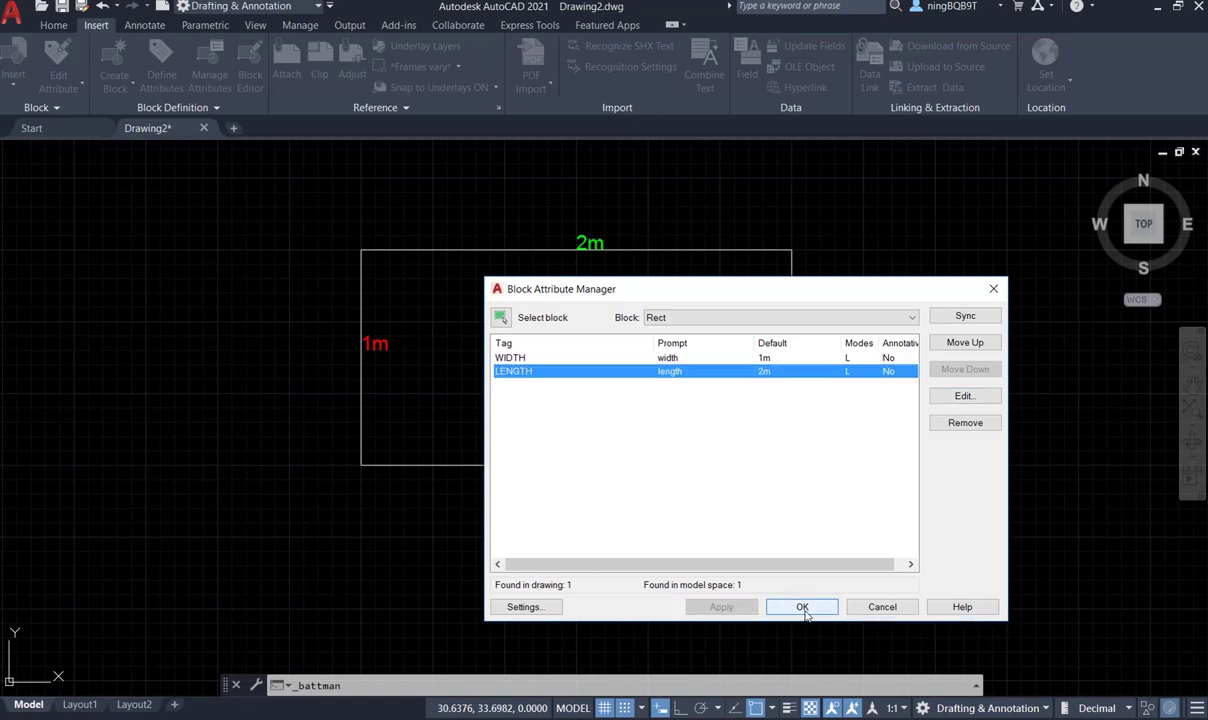
{"action": "left_click", "coordinate": [802, 607]}
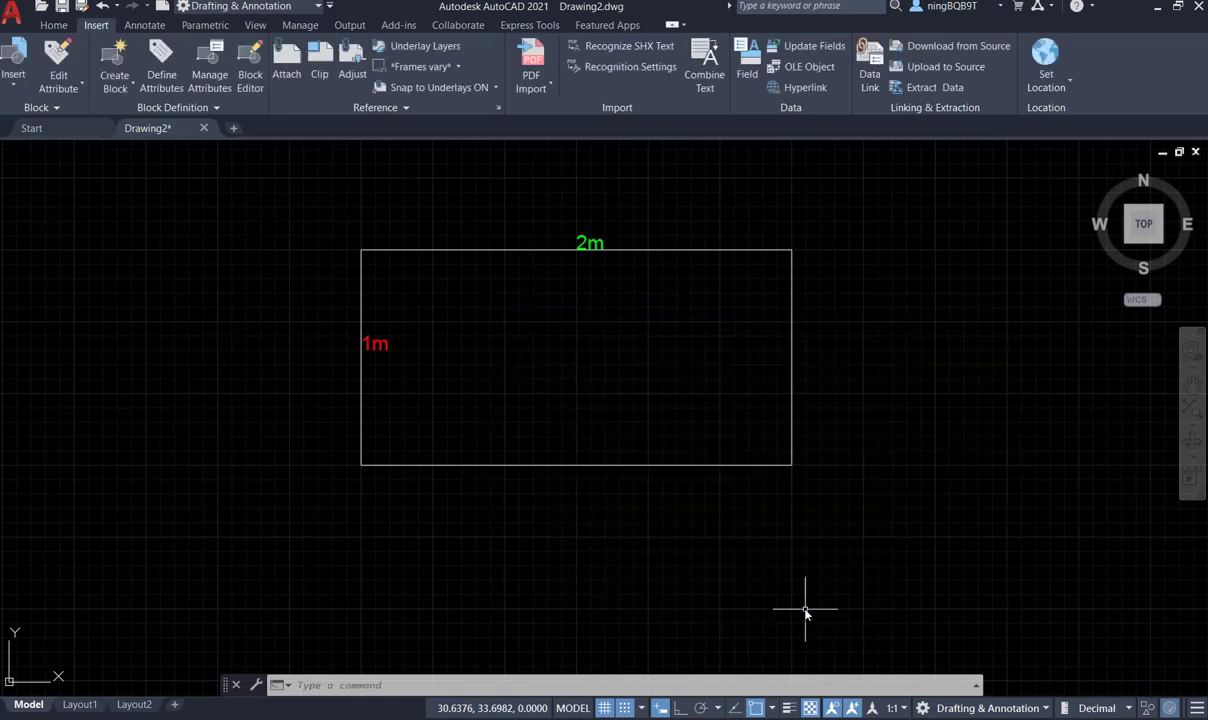